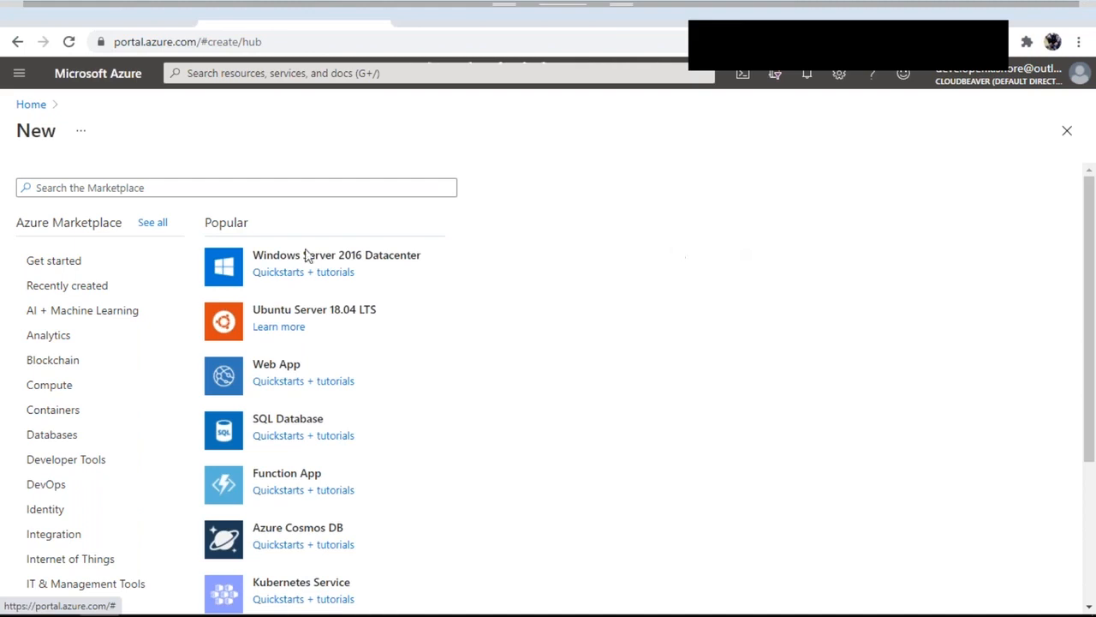
# Start a new Windows Server 2016 Datacenter virtual machine from the marketplace's Popular list
pyautogui.click(334, 265)
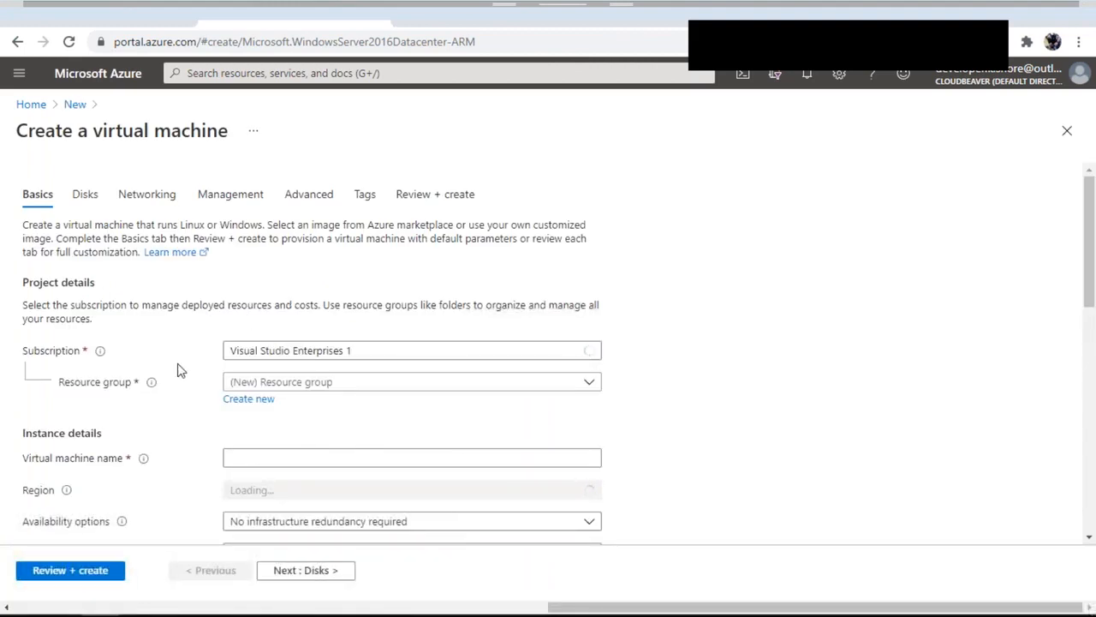
# Keep the Visual Studio Enterprises 1 subscription and create a new resource group named VM-RG
pyautogui.click(354, 358)
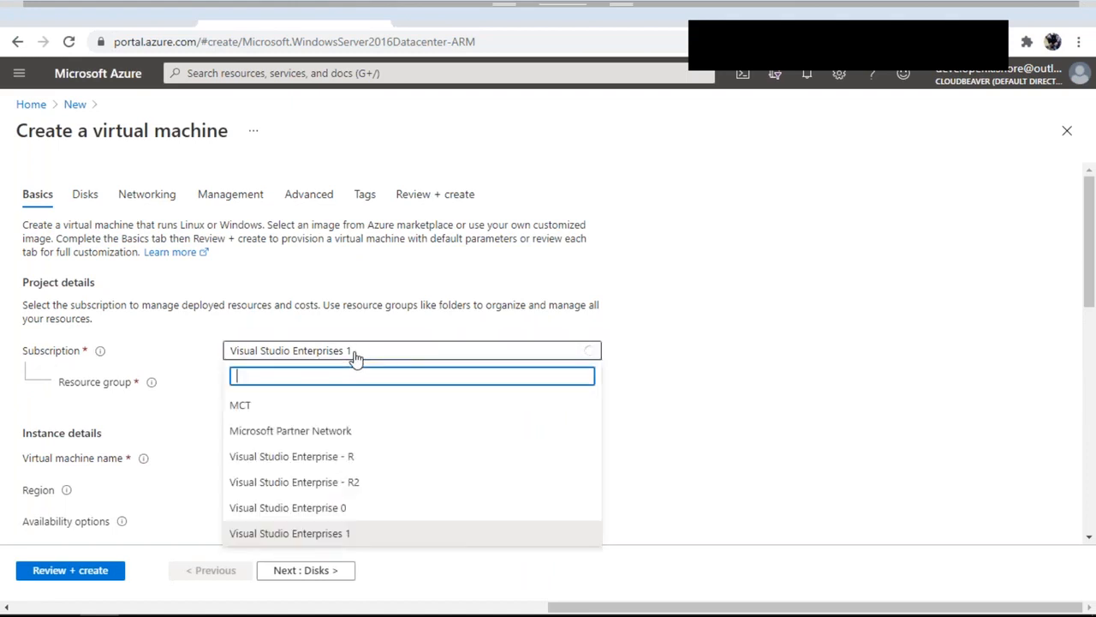
pyautogui.click(355, 358)
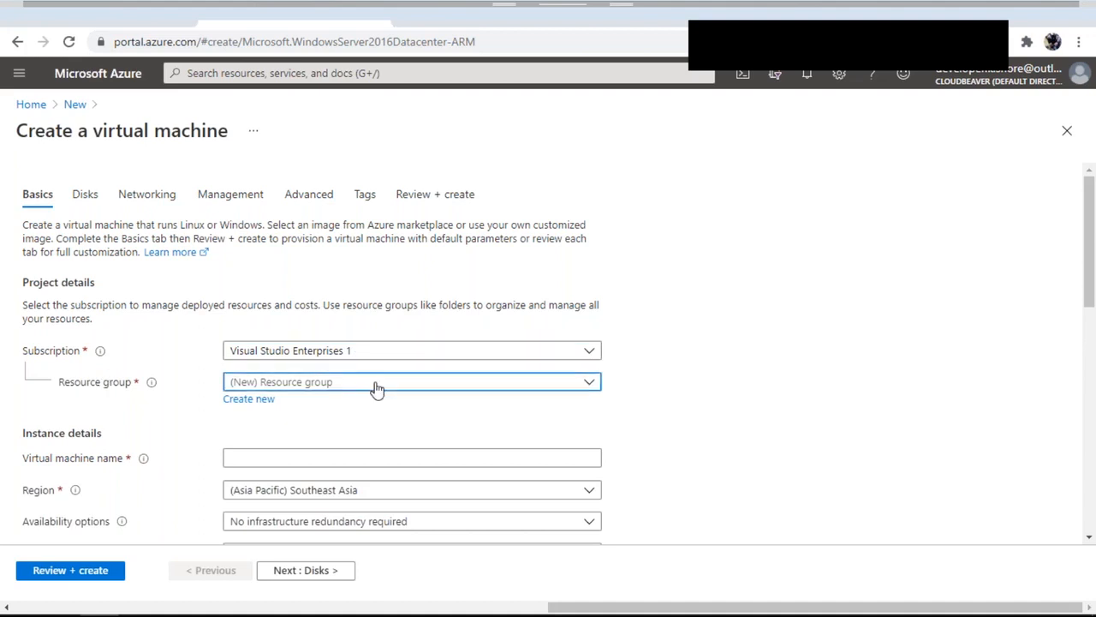
pyautogui.click(408, 379)
pyautogui.click(702, 398)
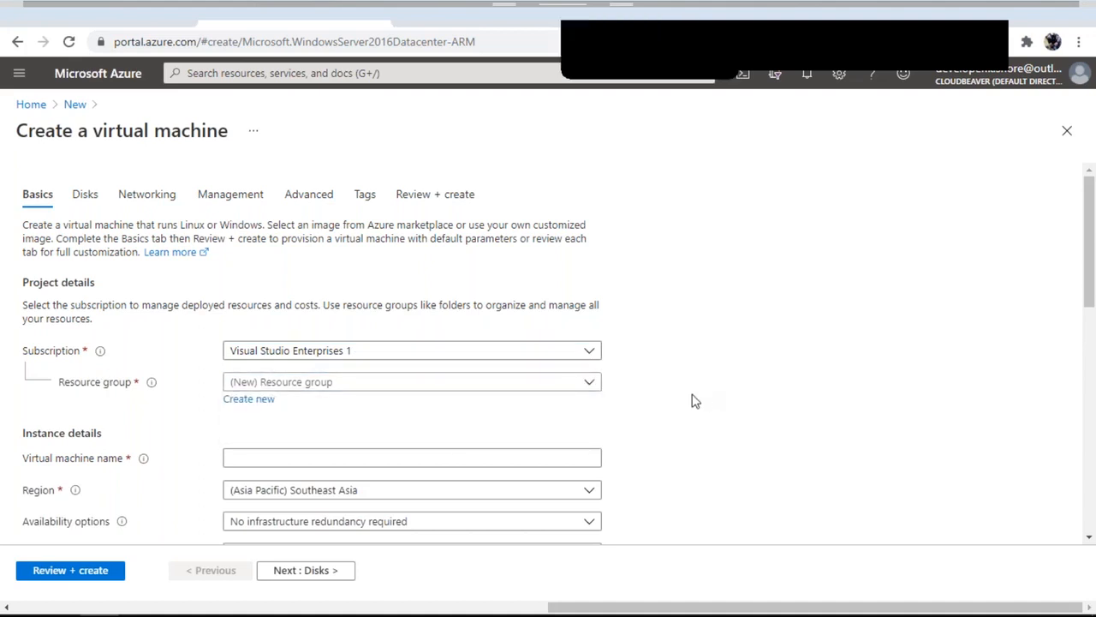
pyautogui.click(251, 400)
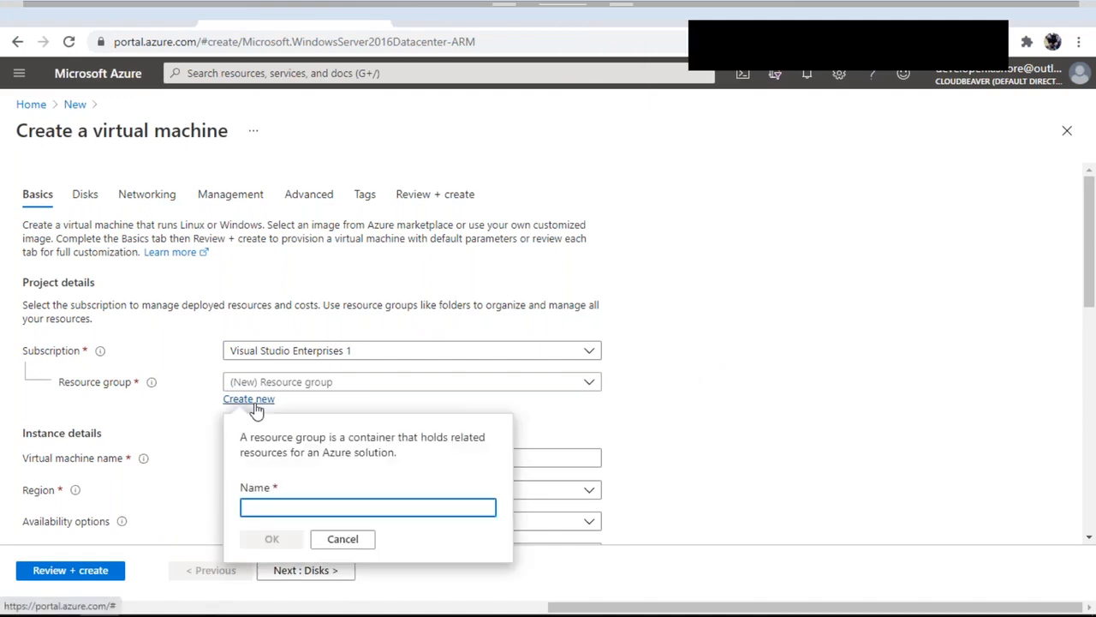
pyautogui.write('VM')
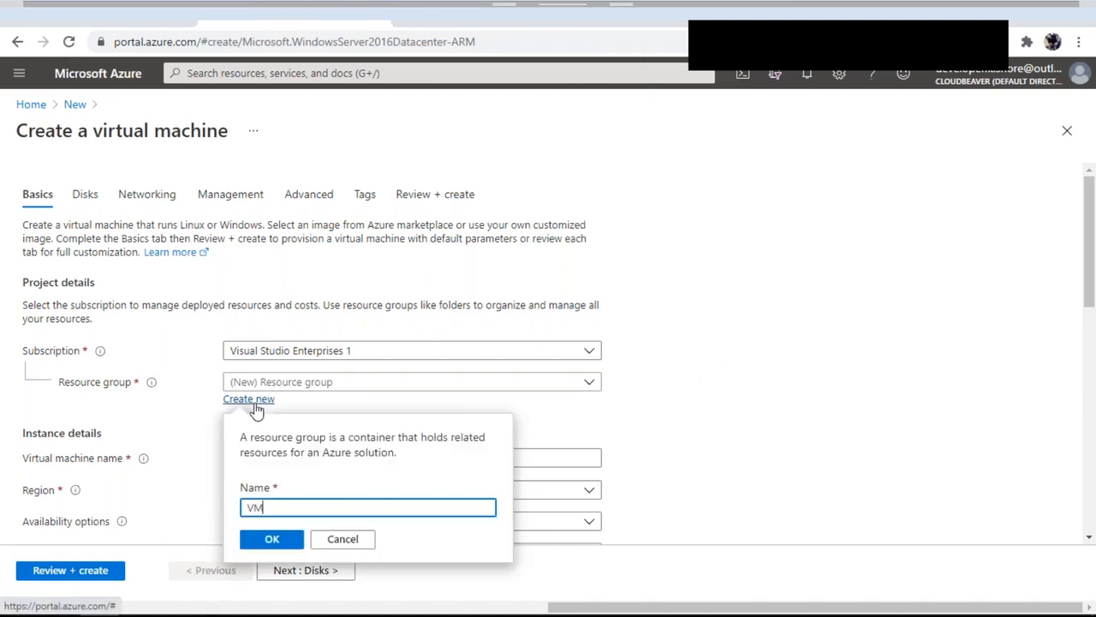
pyautogui.write('-RG')
pyautogui.moveTo(281, 509); pyautogui.dragTo(253, 509)
pyautogui.click(272, 539)
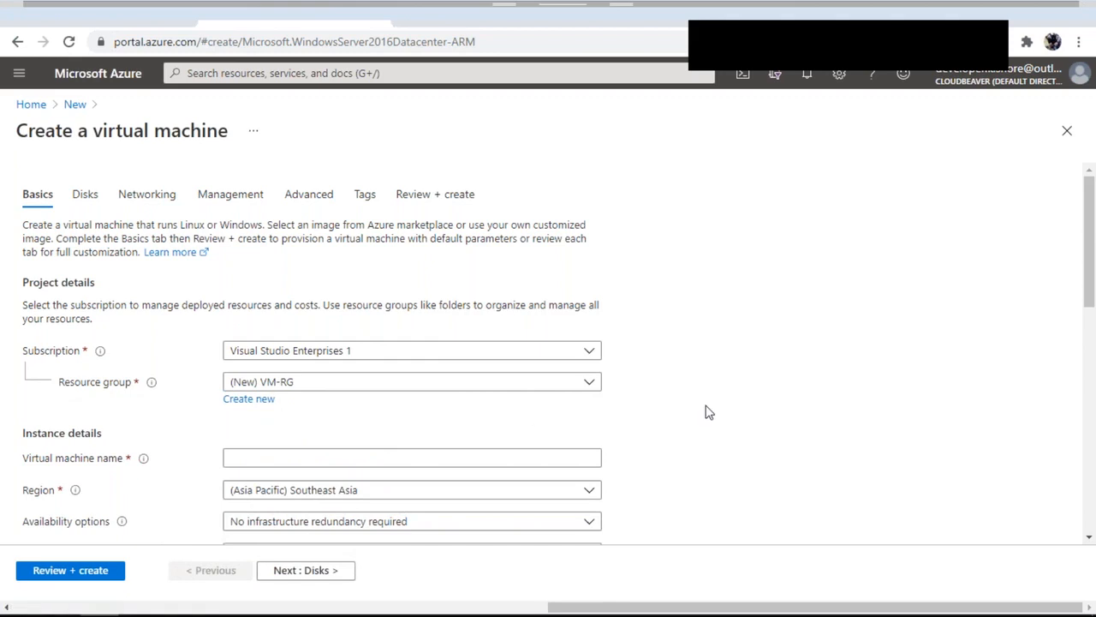
# Name the virtual machine Demo-VM
pyautogui.click(422, 459)
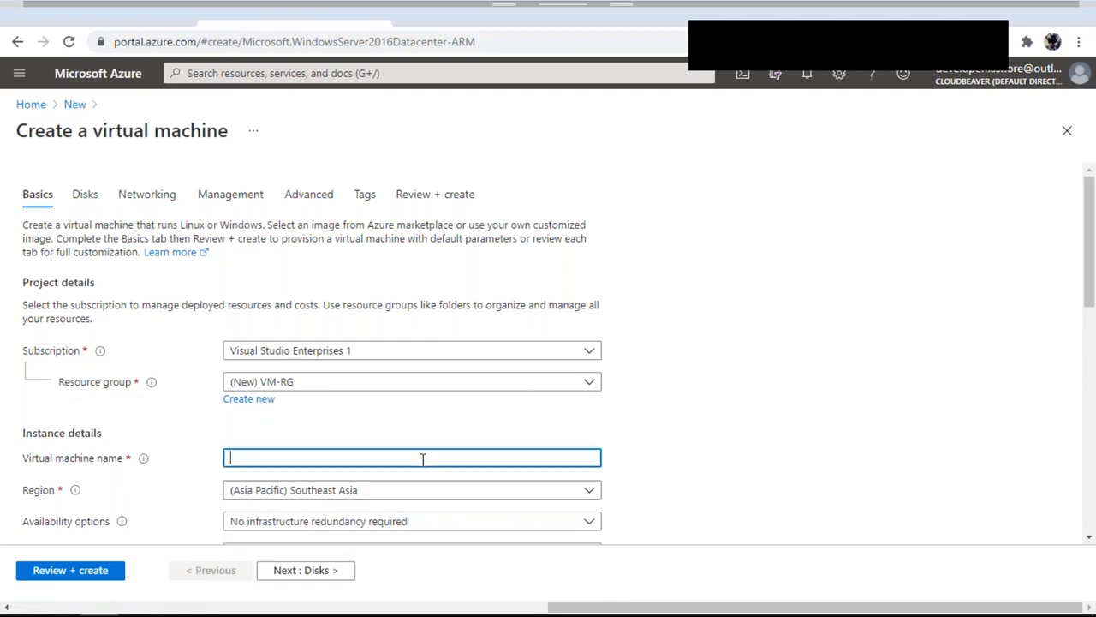
pyautogui.write('Demo-VM')
pyautogui.moveTo(279, 458); pyautogui.dragTo(228, 458)
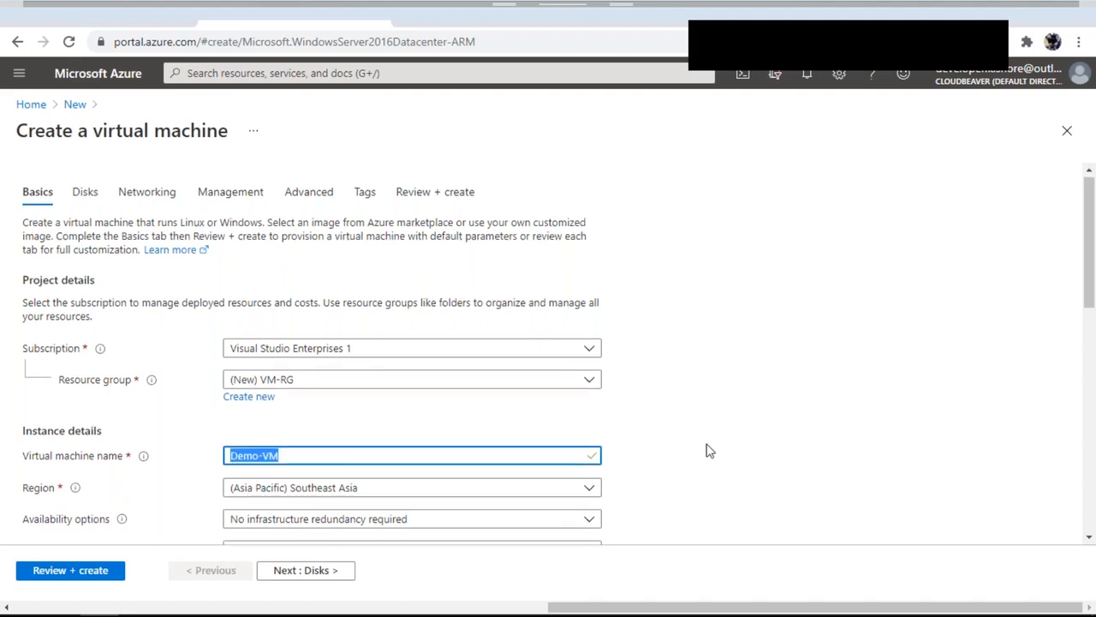
# Check the Southeast Asia region, Windows Server 2016 Datacenter image and Standard_E2s_v3 size
pyautogui.scroll(-2, 707, 450)
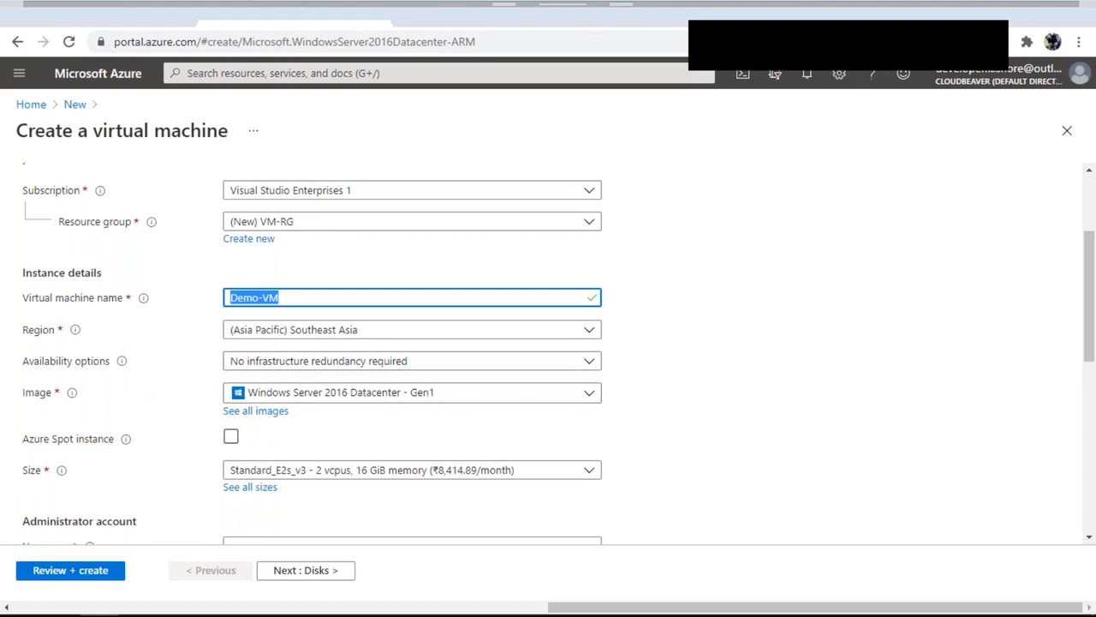
pyautogui.scroll(-2, 517, 415)
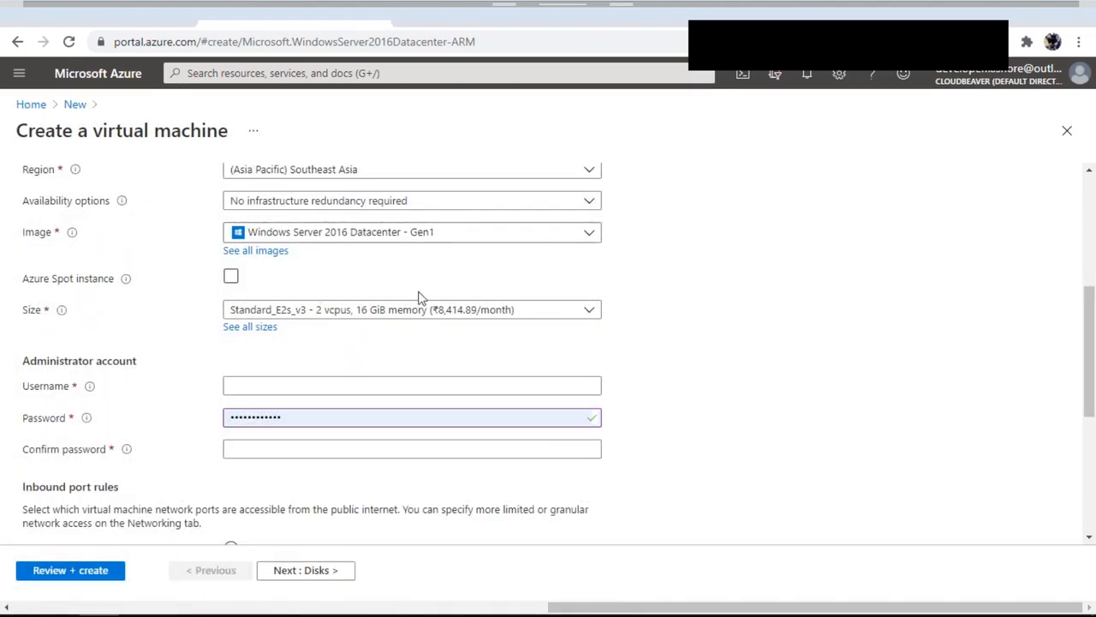
pyautogui.scroll(1, 521, 234)
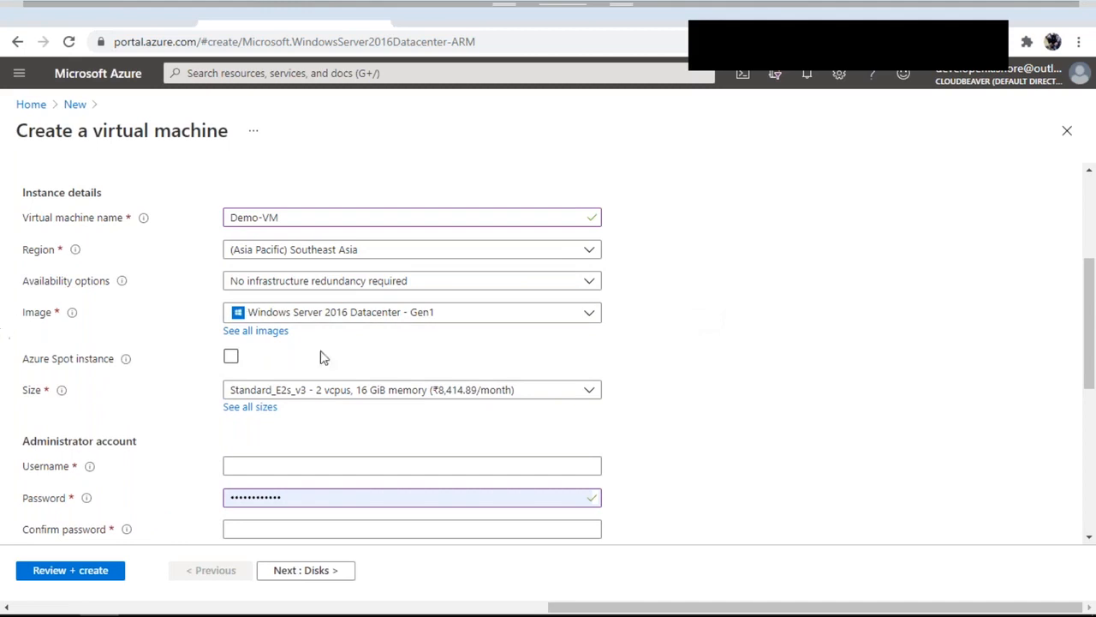
pyautogui.scroll(-1, 354, 311)
pyautogui.scroll(-2, 351, 313)
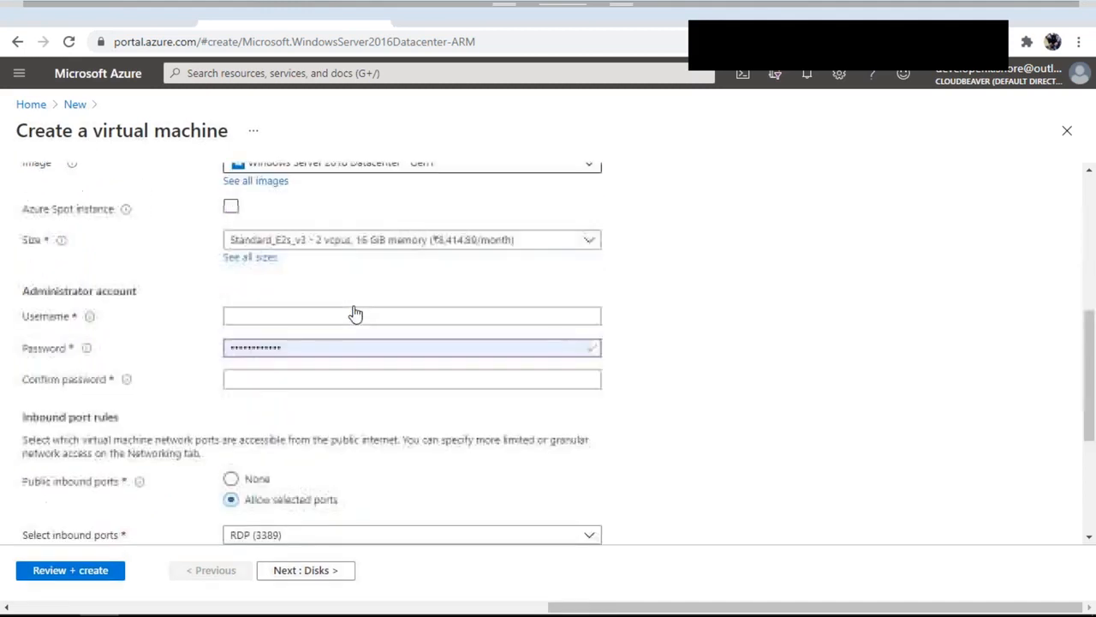
# Enter the administrator account's username
pyautogui.doubleClick(26, 308)
pyautogui.click(331, 301)
pyautogui.write('kishore')
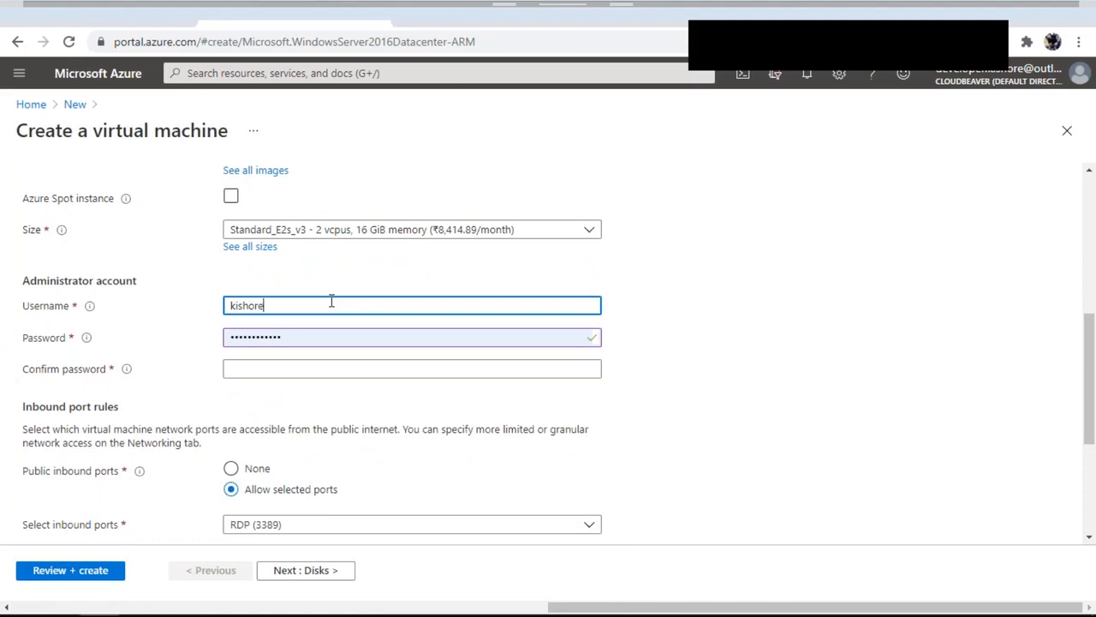
pyautogui.doubleClick(256, 306)
# Fill in the administrator password and confirm it using the saved password suggestion
pyautogui.click(504, 342)
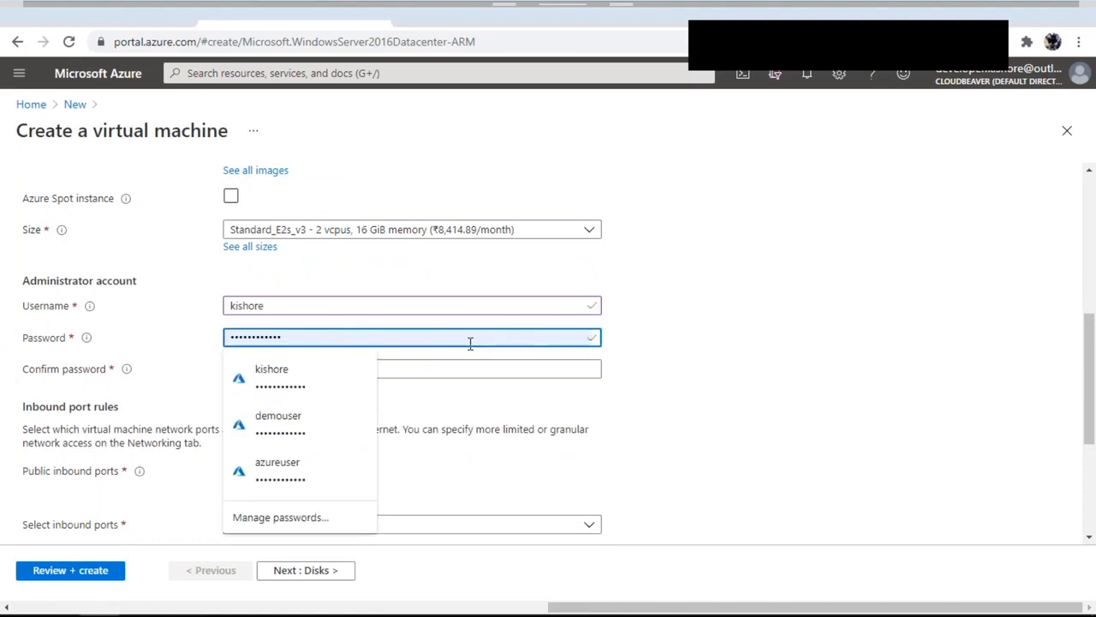
pyautogui.click(536, 369)
pyautogui.hotkey('ctrl', 'v')
pyautogui.click(309, 392)
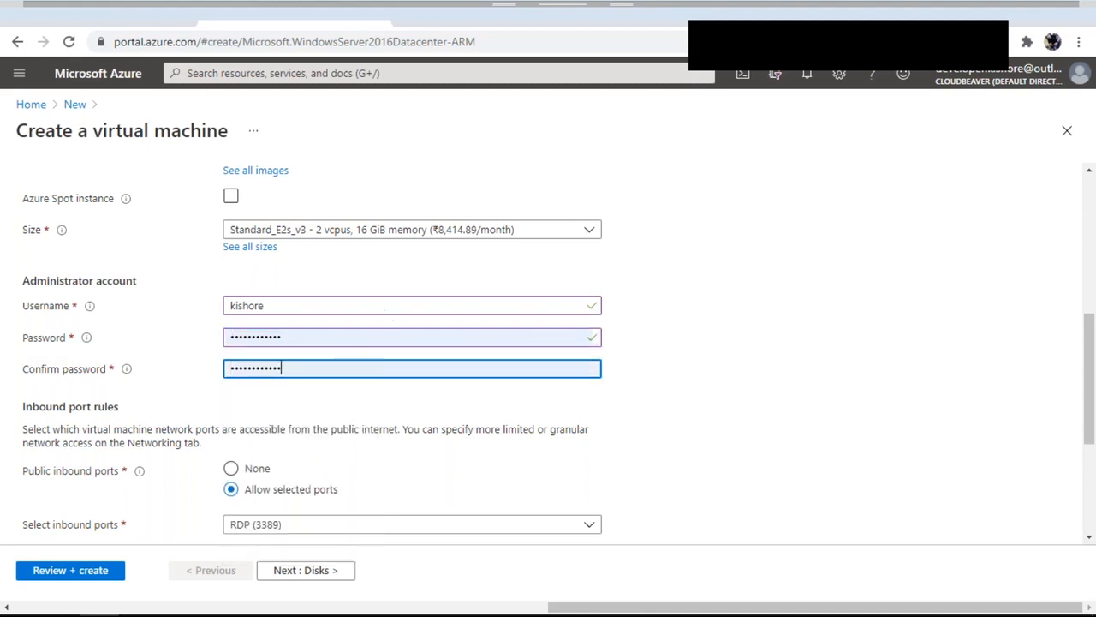
pyautogui.doubleClick(313, 342)
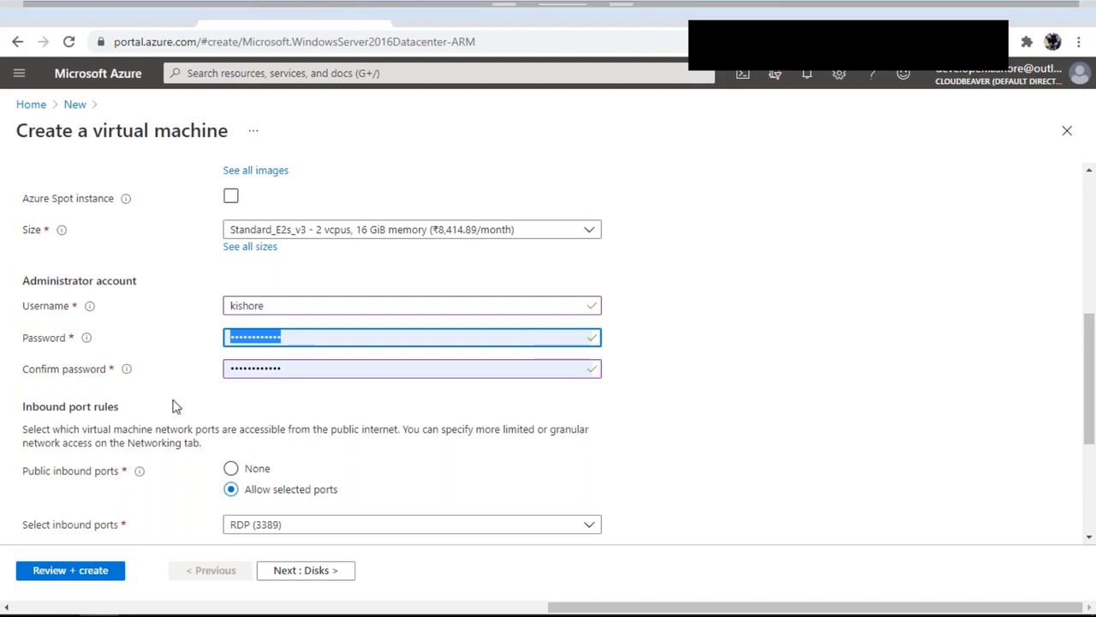
pyautogui.moveTo(19, 408); pyautogui.dragTo(131, 413)
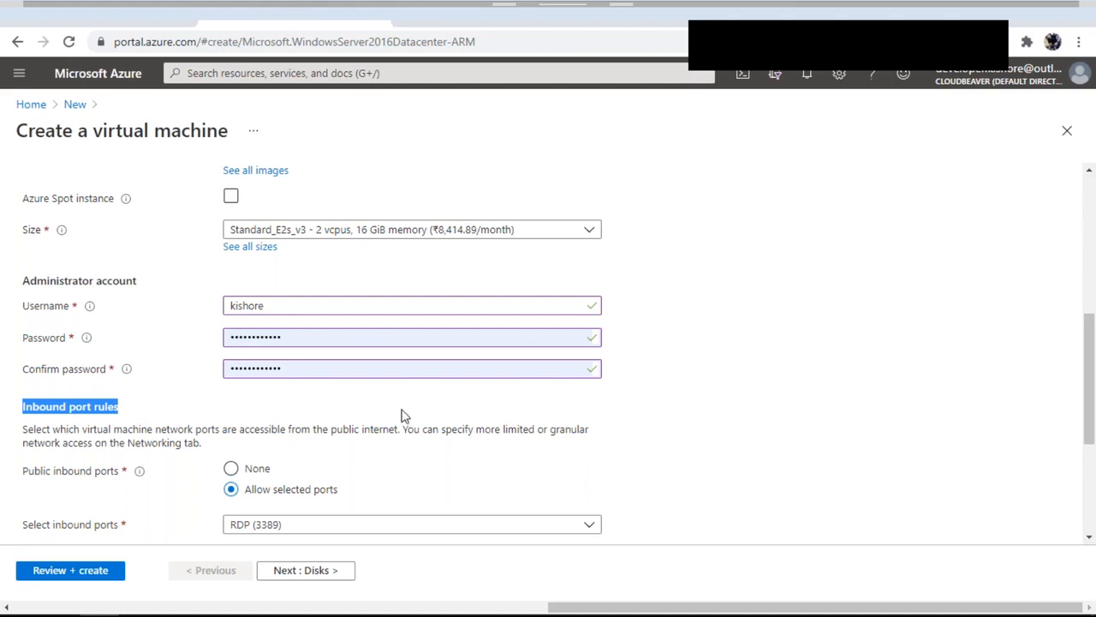
pyautogui.scroll(-1, 404, 416)
# Allow inbound HTTP (80) traffic alongside RDP (3389)
pyautogui.scroll(-2, 405, 416)
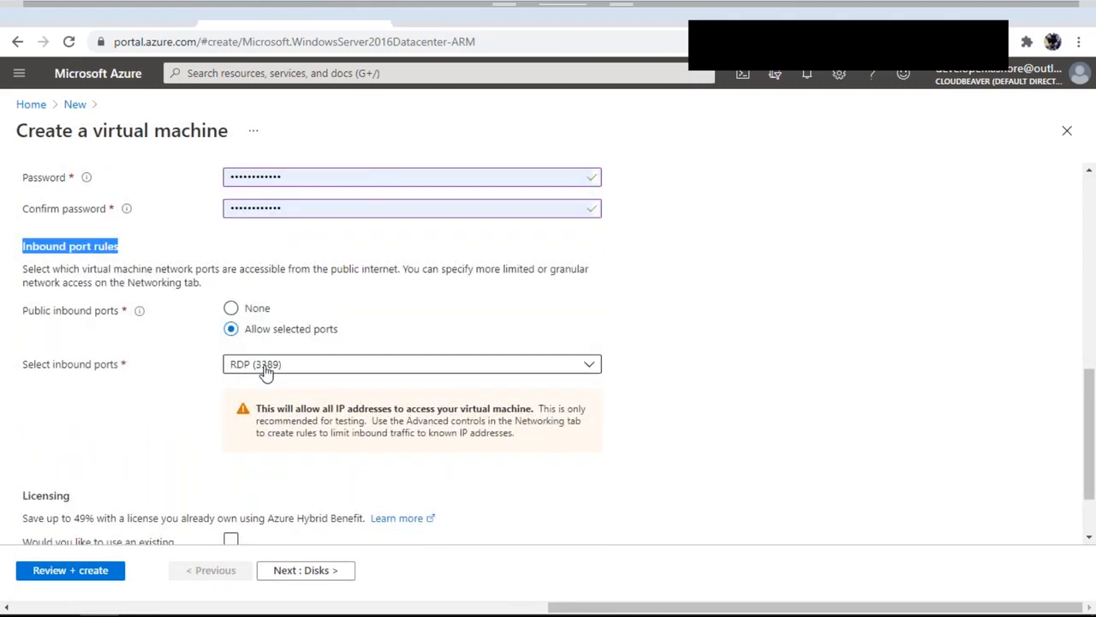
pyautogui.click(590, 368)
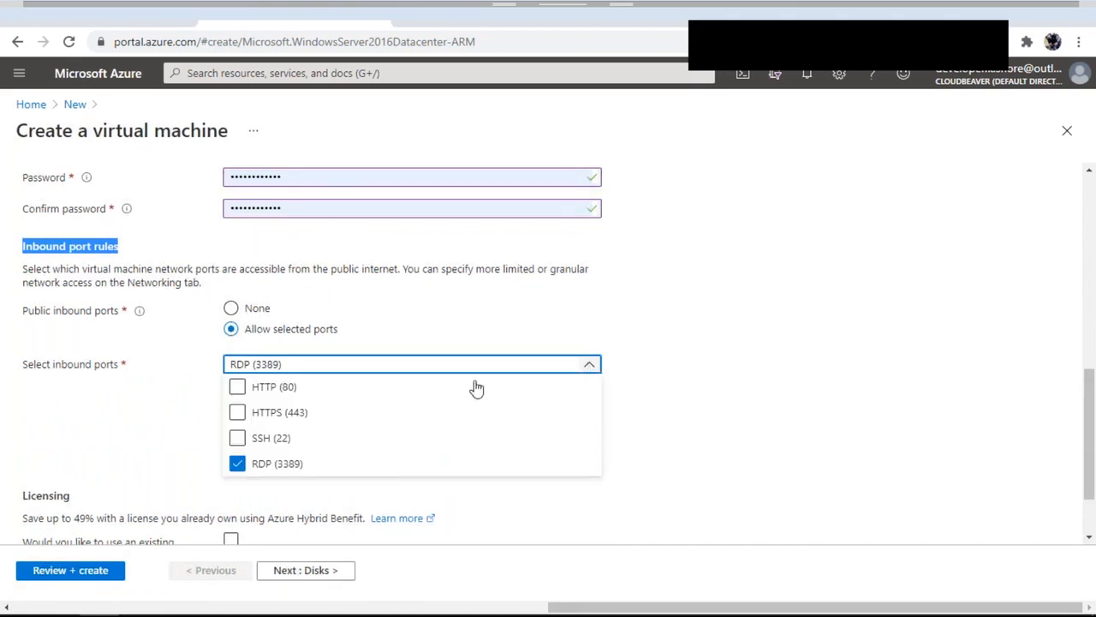
pyautogui.click(287, 387)
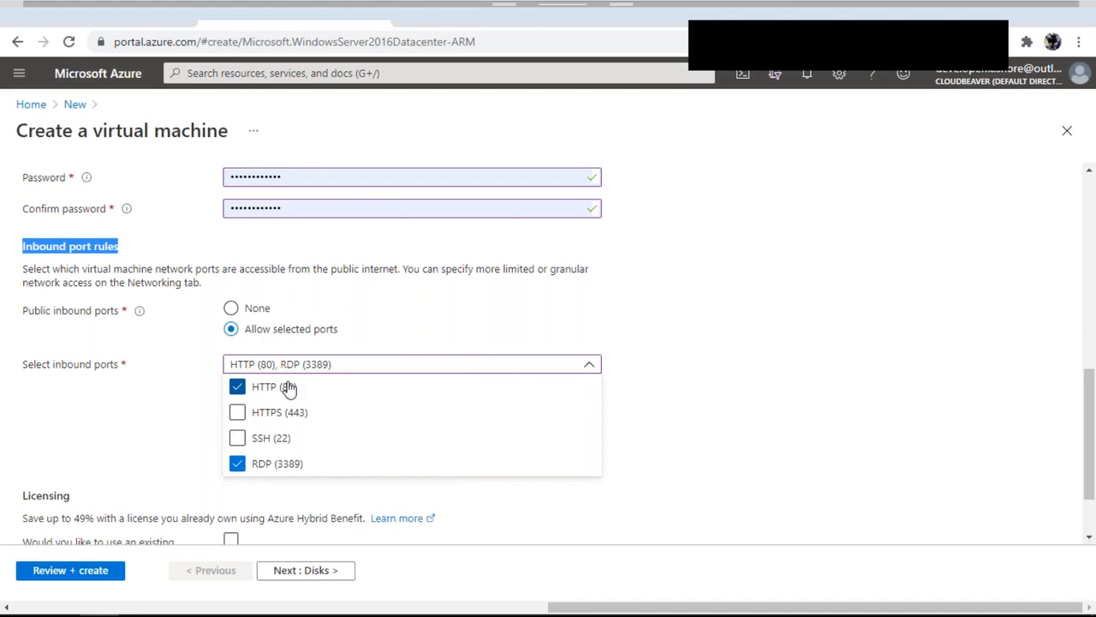
pyautogui.click(843, 435)
pyautogui.click(257, 364)
pyautogui.click(796, 403)
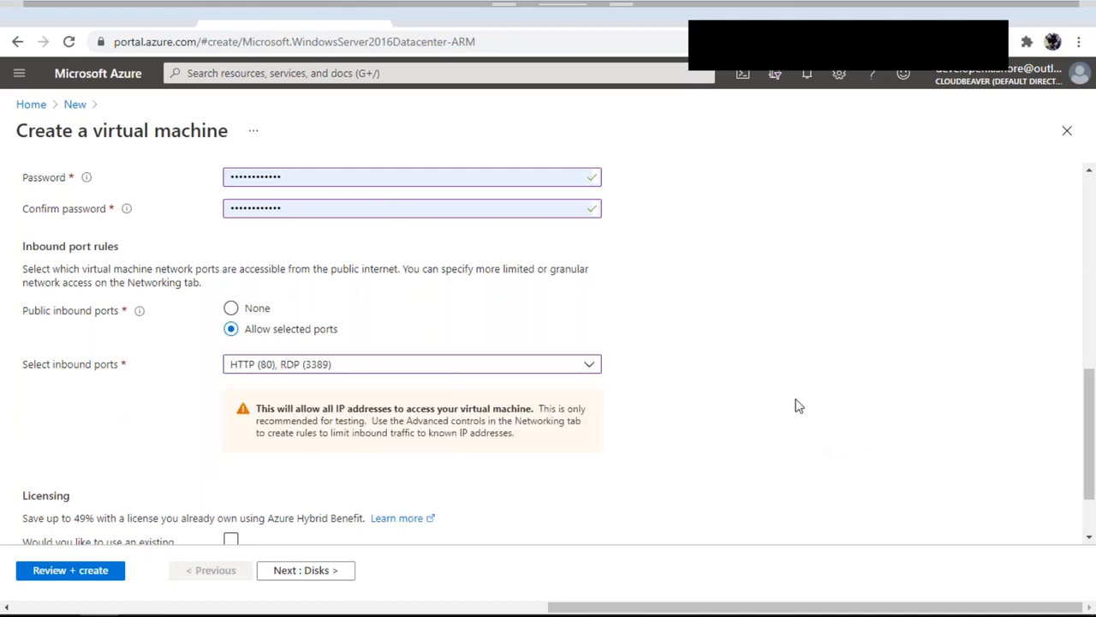
# Validate the VM configuration, reaching Validation passed at 11.5272 INR/hr
pyautogui.scroll(-1, 612, 377)
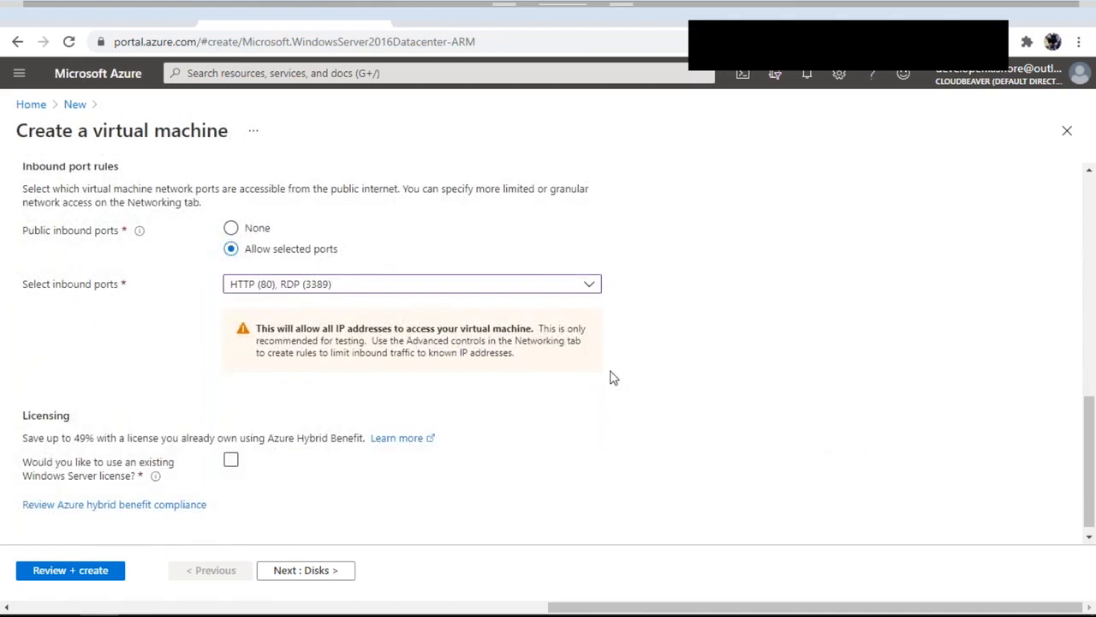
pyautogui.scroll(3, 612, 377)
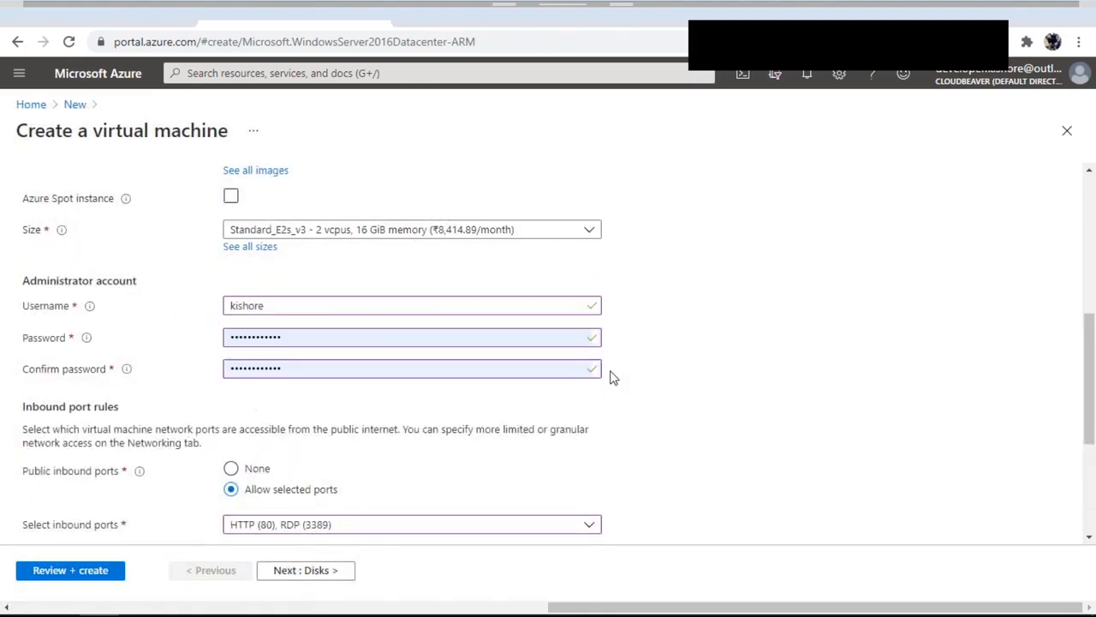
pyautogui.click(86, 569)
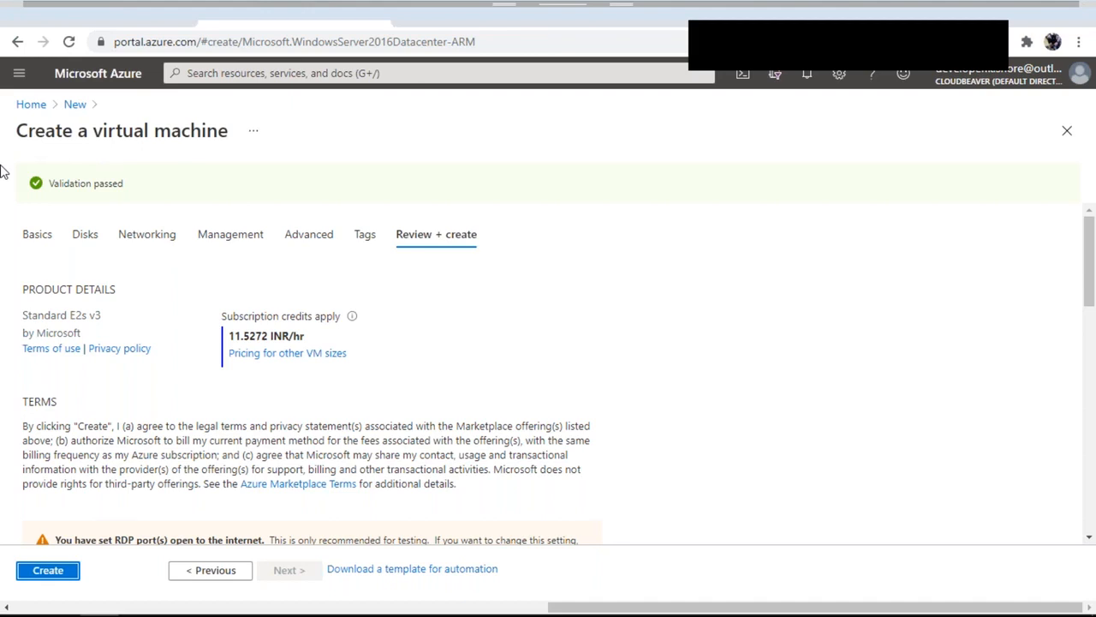
# Create the validated Demo-VM, starting its deployment into VM-RG
pyautogui.click(47, 572)
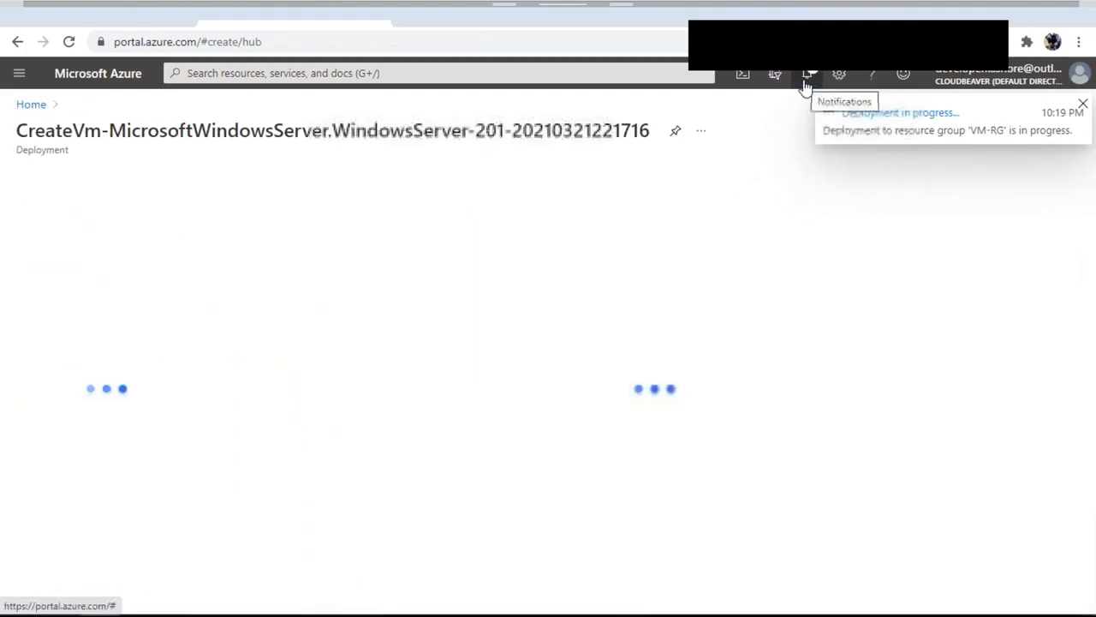
# Check notifications for deployment progress, then wait until the deployment succeeds
pyautogui.click(806, 76)
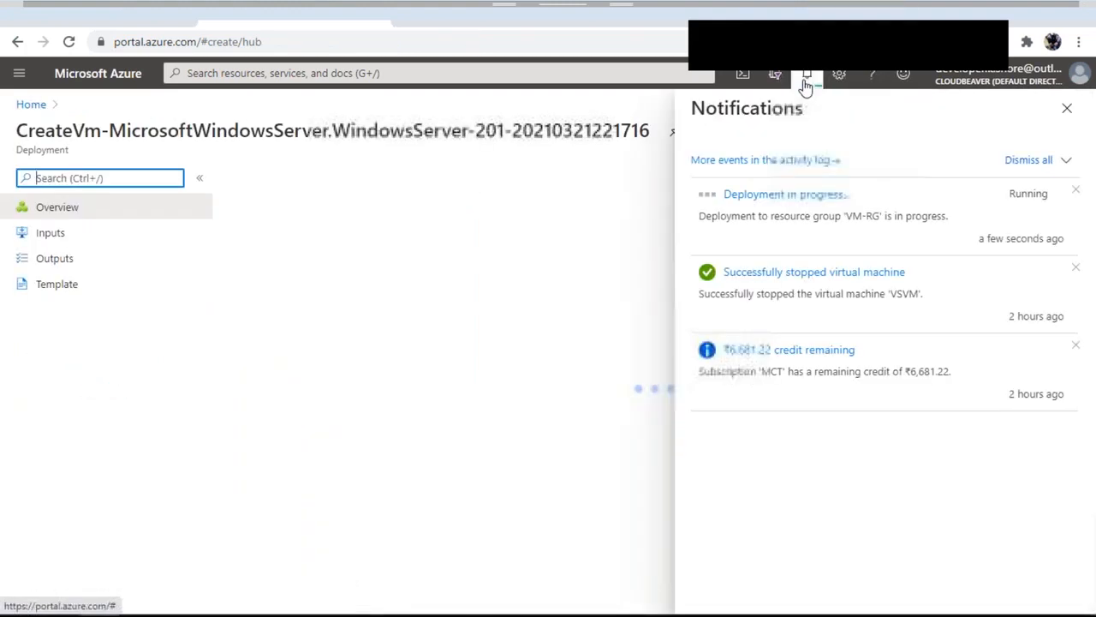
pyautogui.click(818, 194)
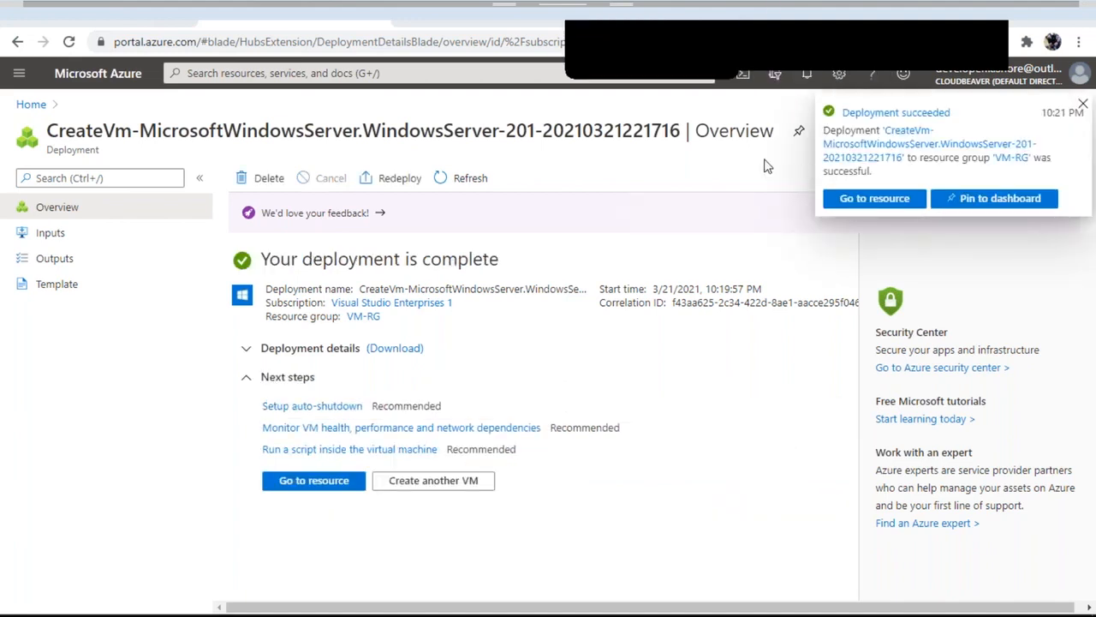
# Open the deployed Demo-VM and review its overview, including public IP 104.215.254.248
pyautogui.click(807, 77)
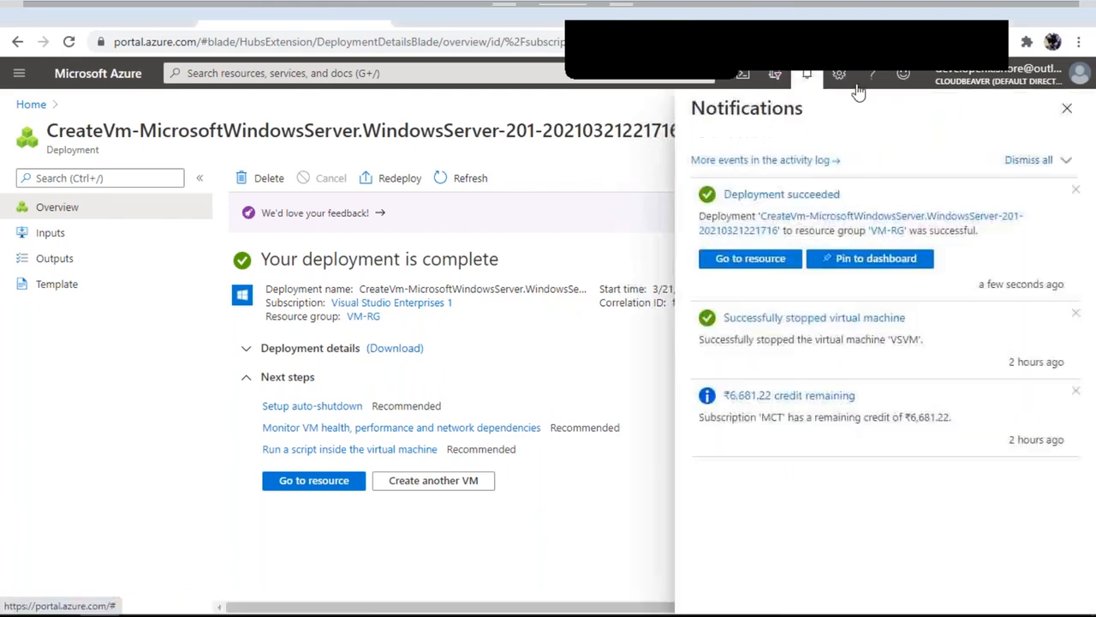
pyautogui.click(806, 76)
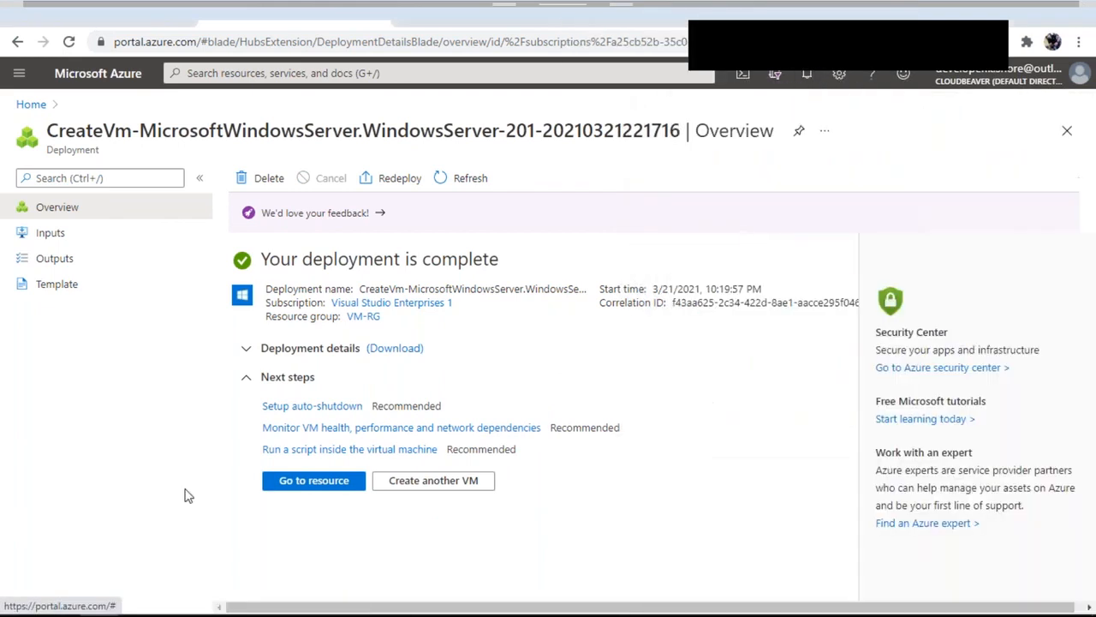
pyautogui.click(301, 492)
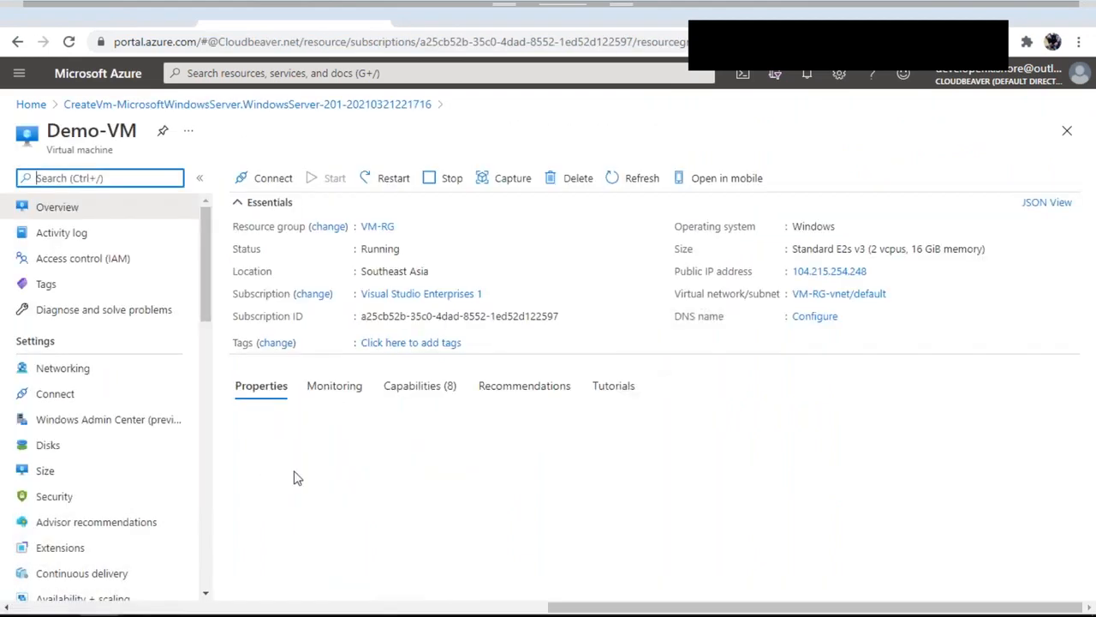
pyautogui.moveTo(48, 132); pyautogui.dragTo(324, 154)
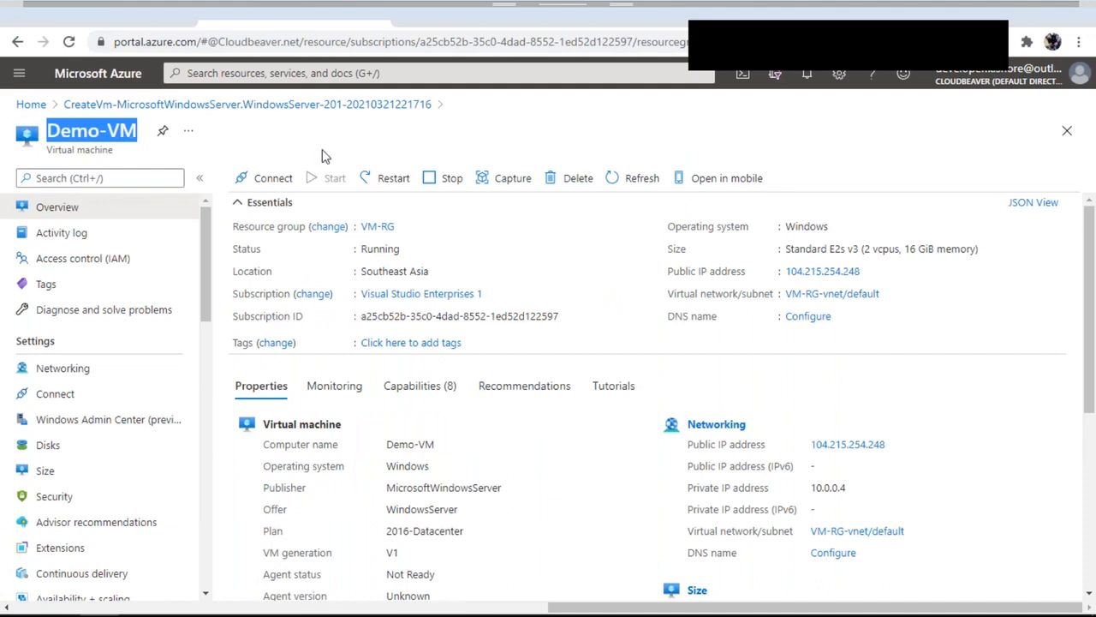
# Navigate to the Resource groups list from the portal menu
pyautogui.click(15, 77)
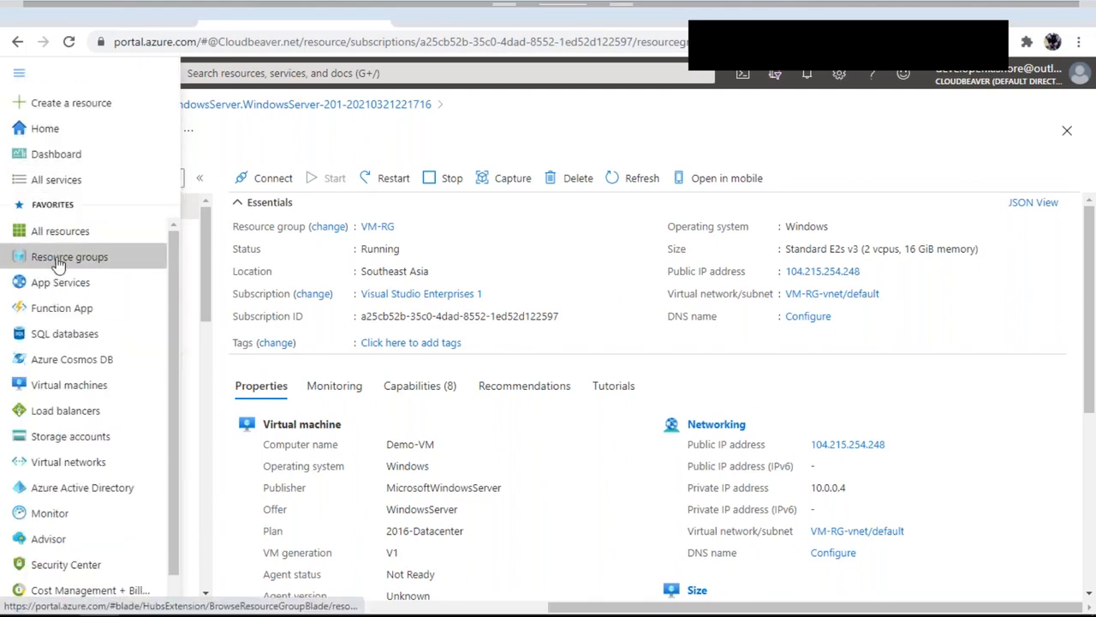
pyautogui.moveTo(56, 263)
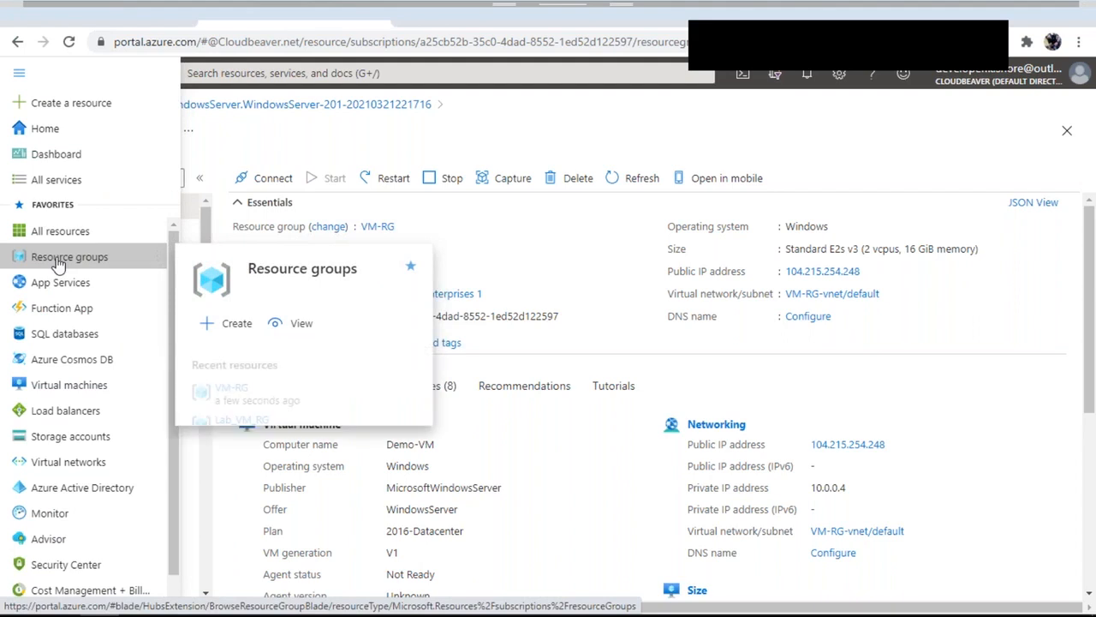
pyautogui.click(60, 254)
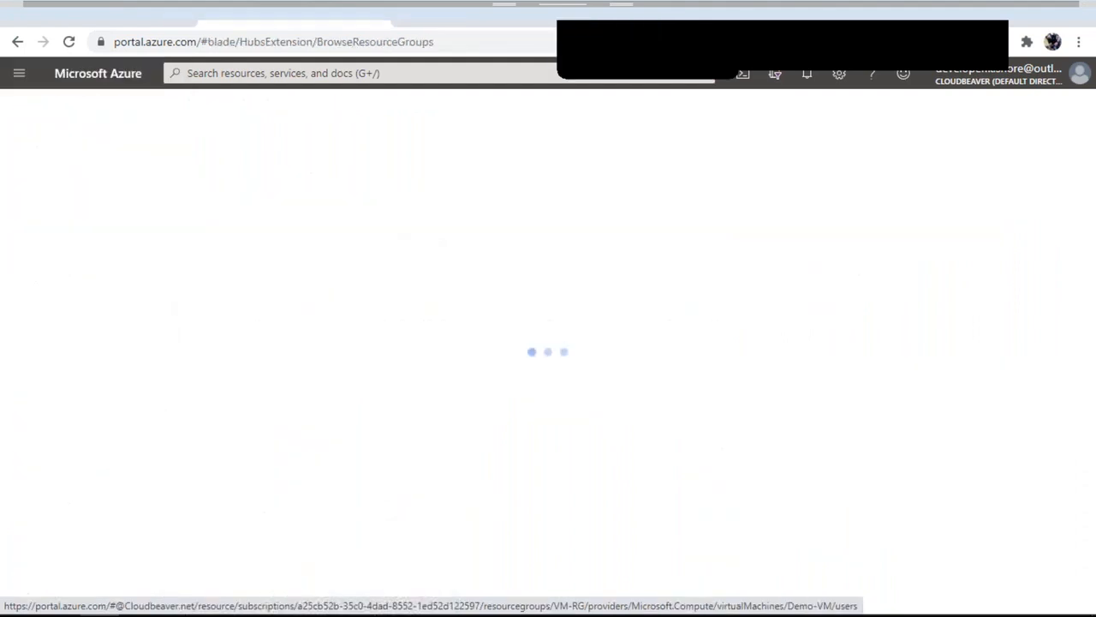
# Filter resource groups to Visual Studio Enterprises 1 and open VM-RG
pyautogui.click(228, 214)
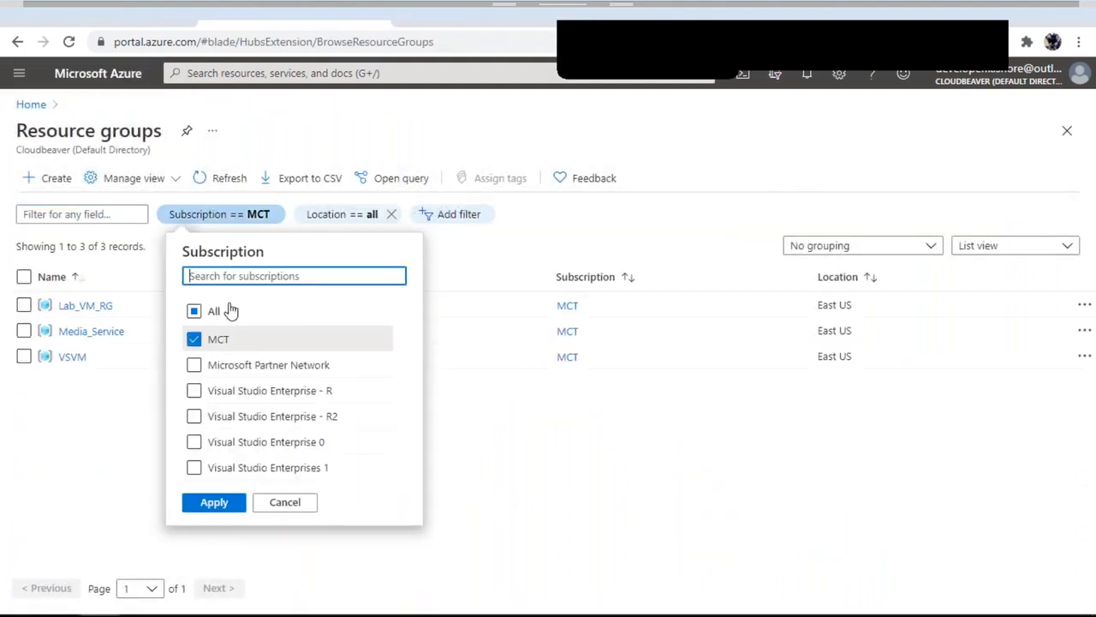
pyautogui.click(195, 313)
pyautogui.click(197, 313)
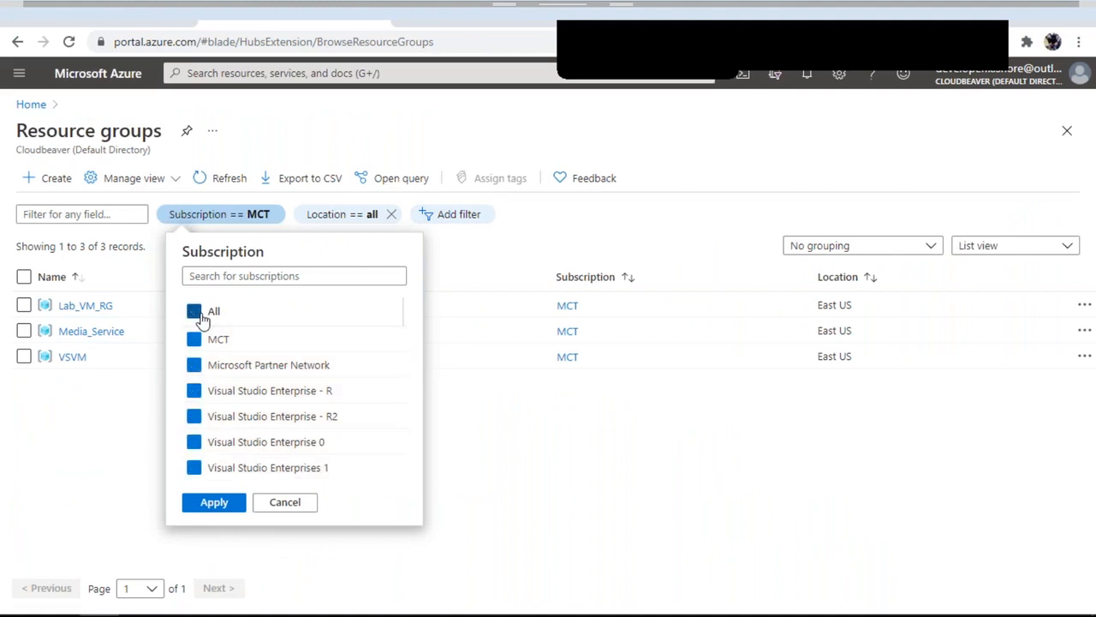
pyautogui.click(193, 466)
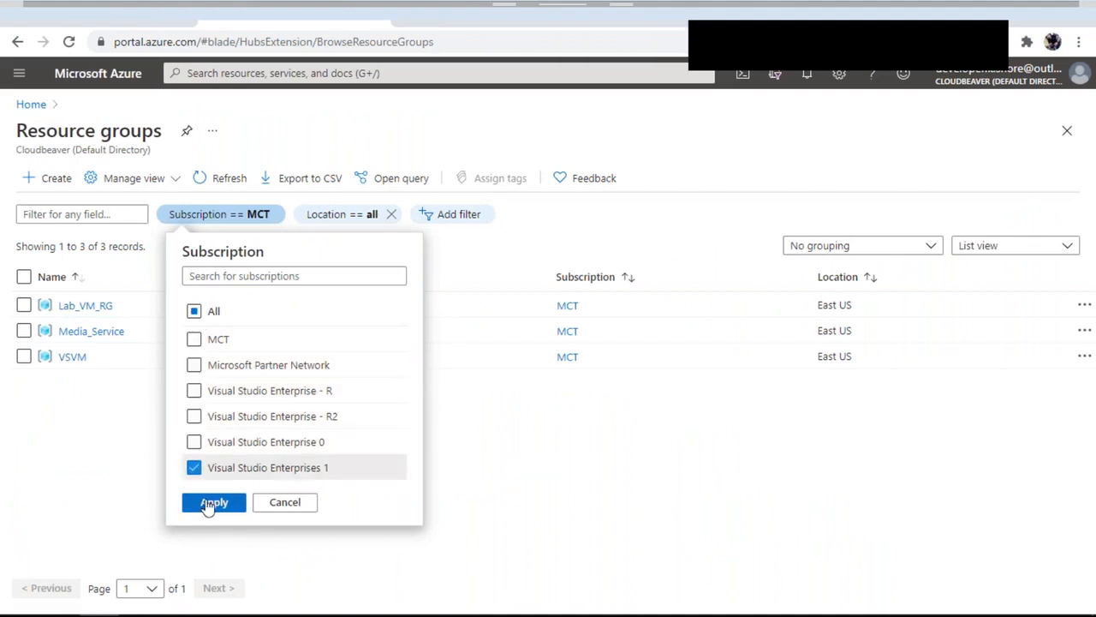
pyautogui.click(214, 502)
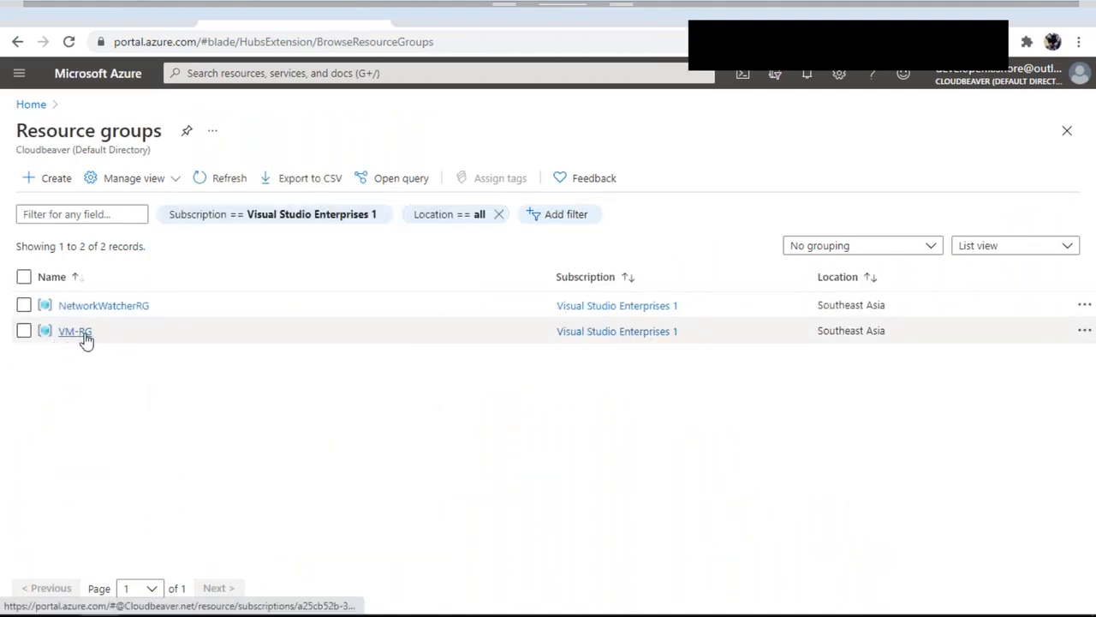
pyautogui.click(23, 306)
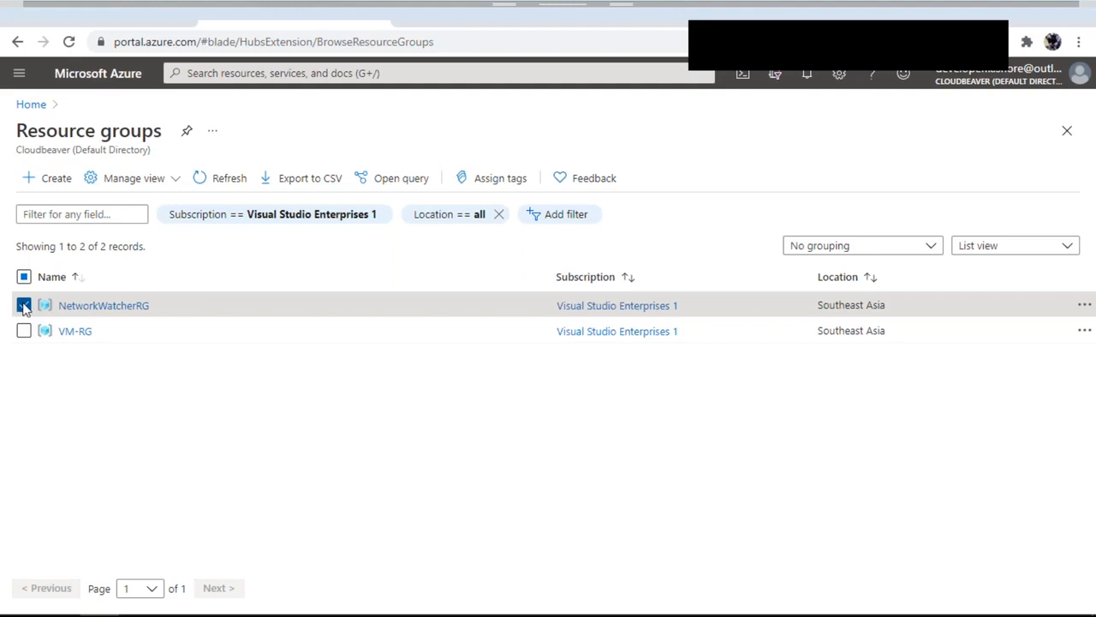
pyautogui.click(84, 335)
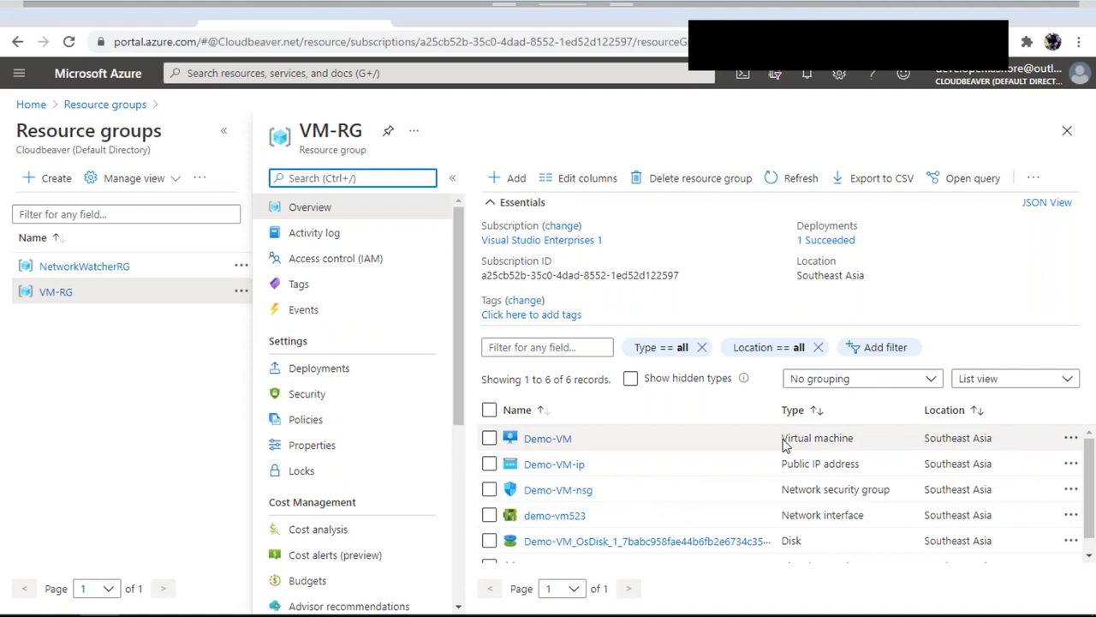
# Check Demo-VM's Virtual machine type and collapse the Essentials summary
pyautogui.doubleClick(812, 440)
pyautogui.tripleClick(812, 441)
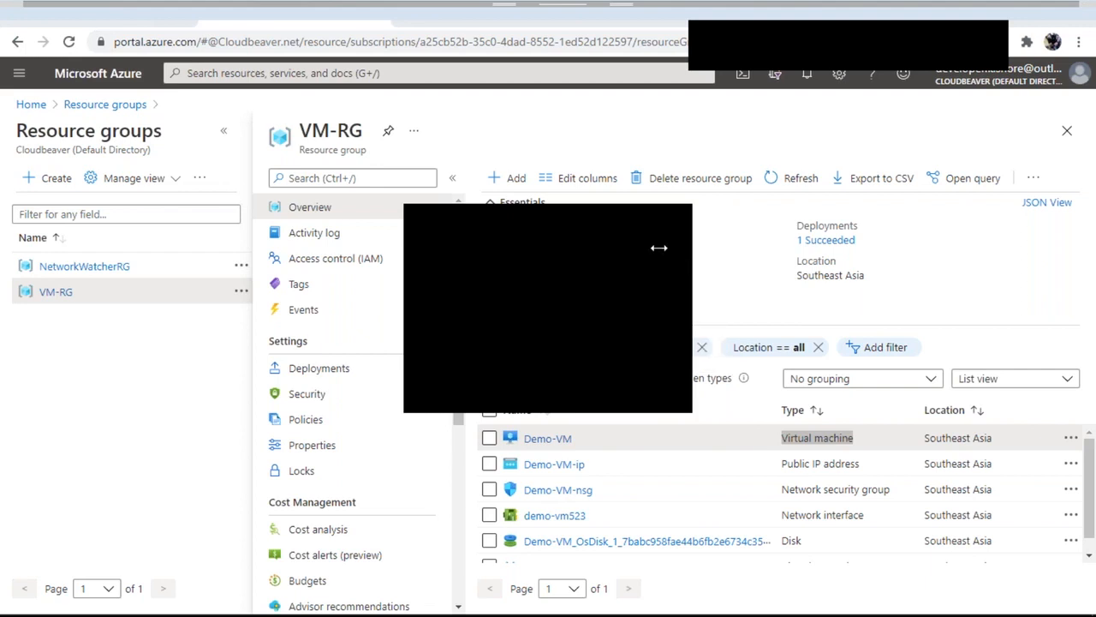
pyautogui.scroll(-1, 757, 460)
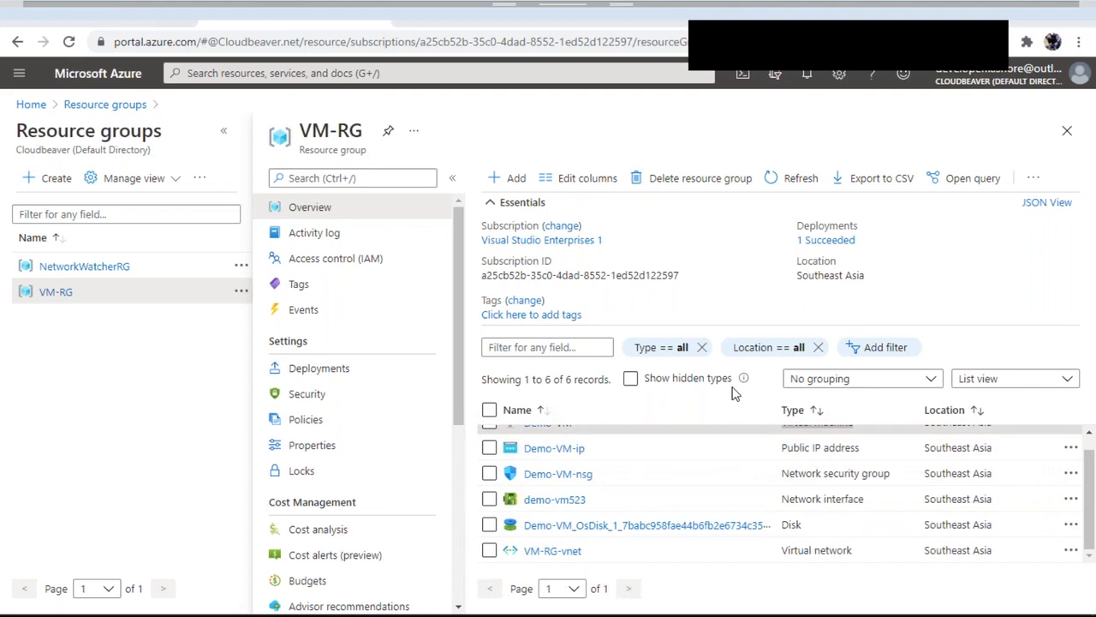
pyautogui.click(505, 202)
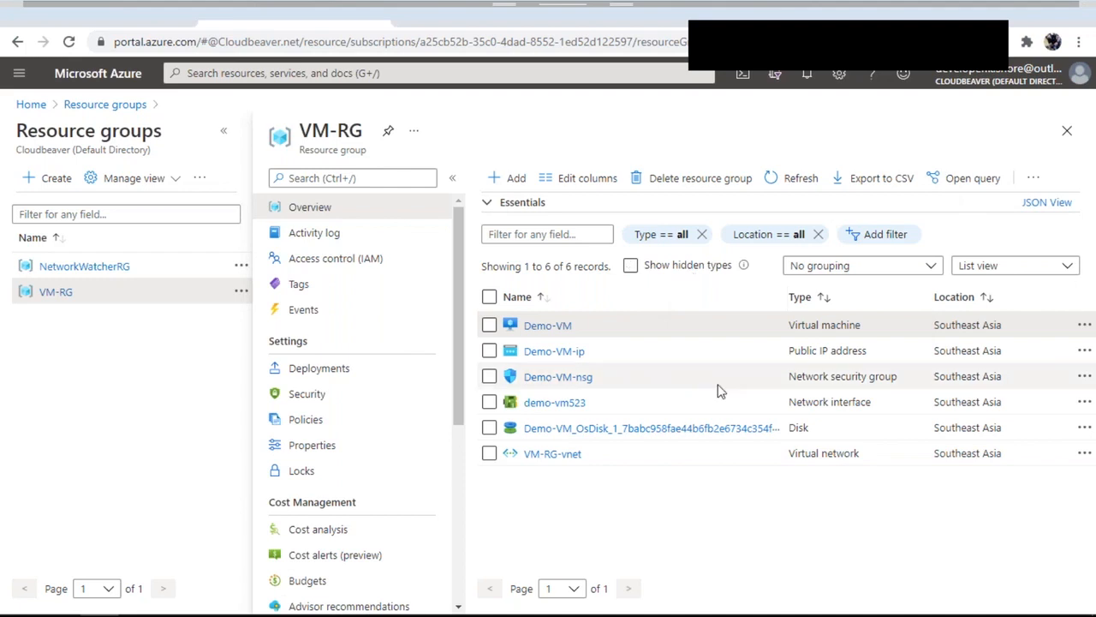
# Mark Demo-VM-ip, Demo-VM-nsg, demo-vm523, the OS disk and VM-RG-vnet, then open Demo-VM
pyautogui.click(489, 351)
pyautogui.click(489, 376)
pyautogui.click(489, 401)
pyautogui.click(489, 427)
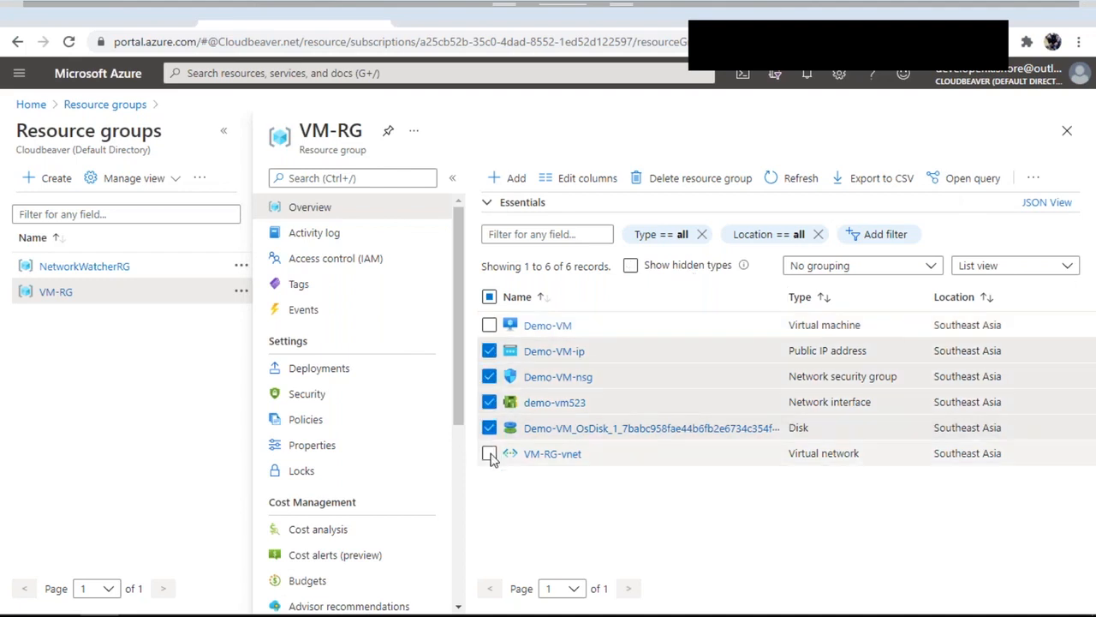
pyautogui.click(489, 453)
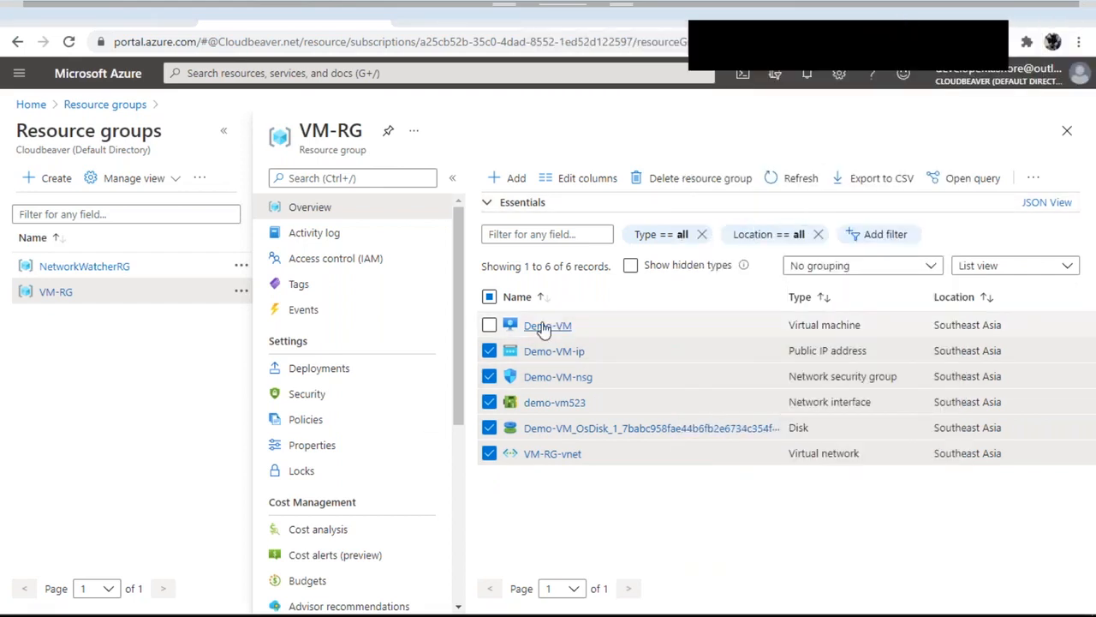
pyautogui.moveTo(789, 324); pyautogui.dragTo(862, 325)
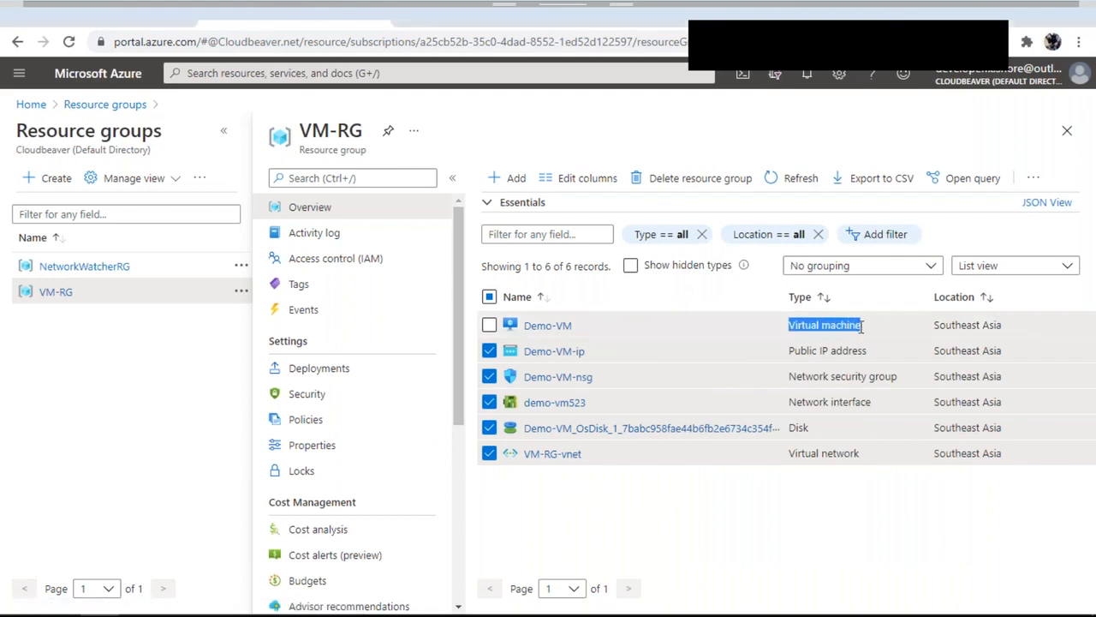
pyautogui.click(552, 325)
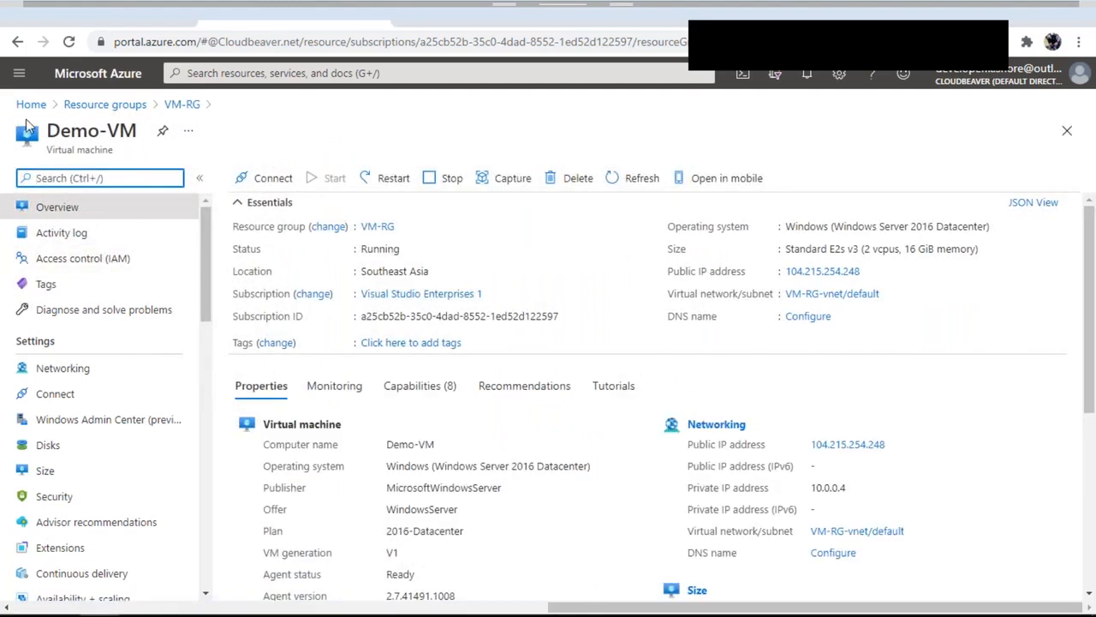
pyautogui.click(10, 77)
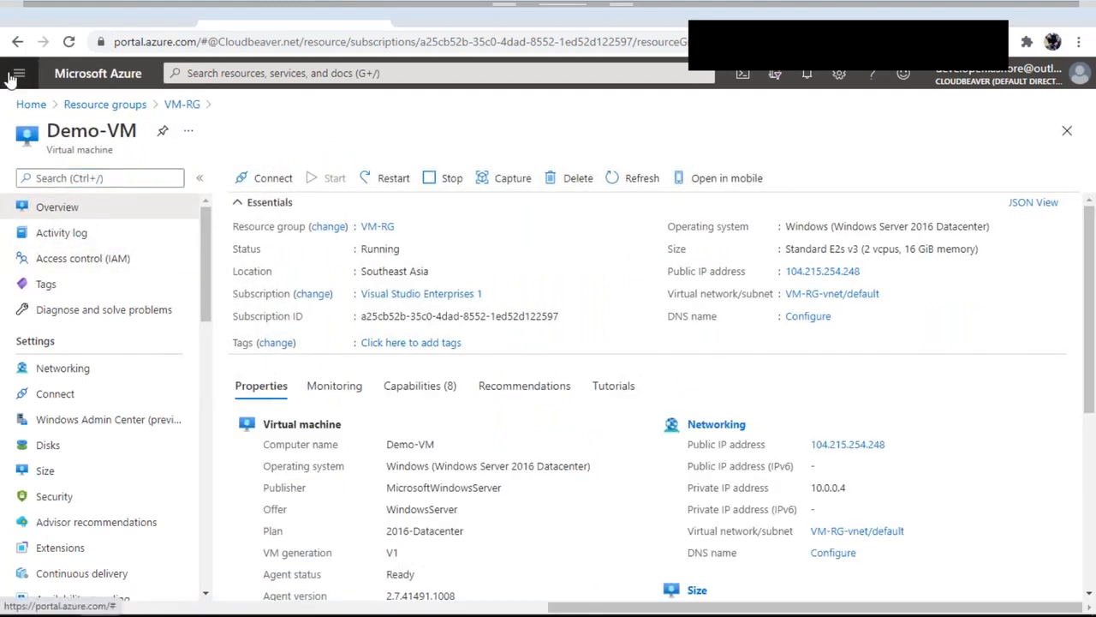
pyautogui.click(11, 77)
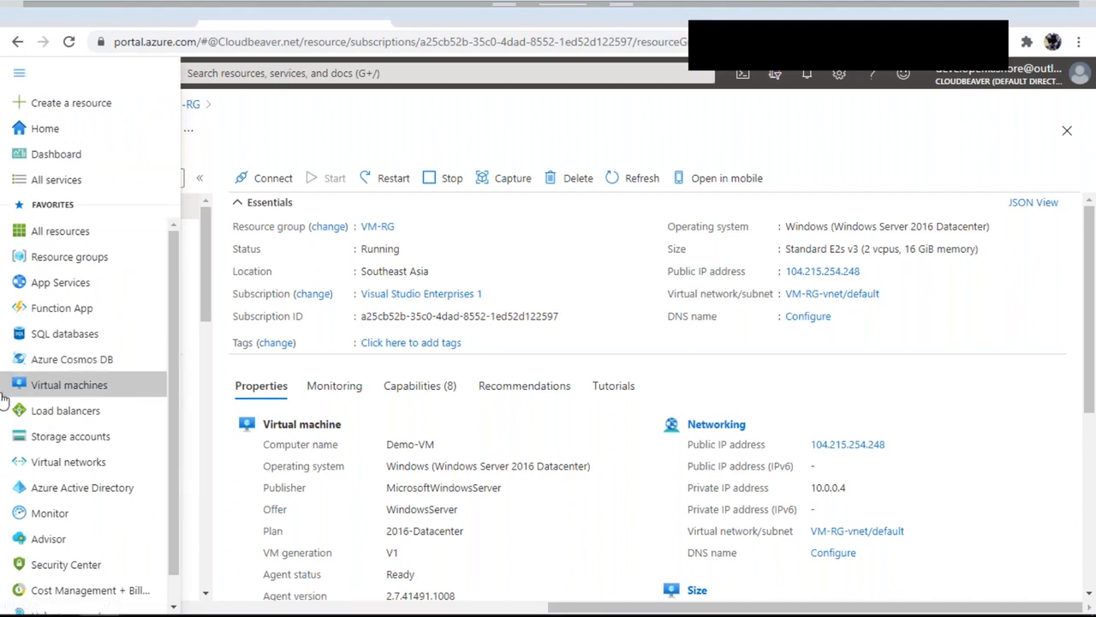
pyautogui.click(49, 388)
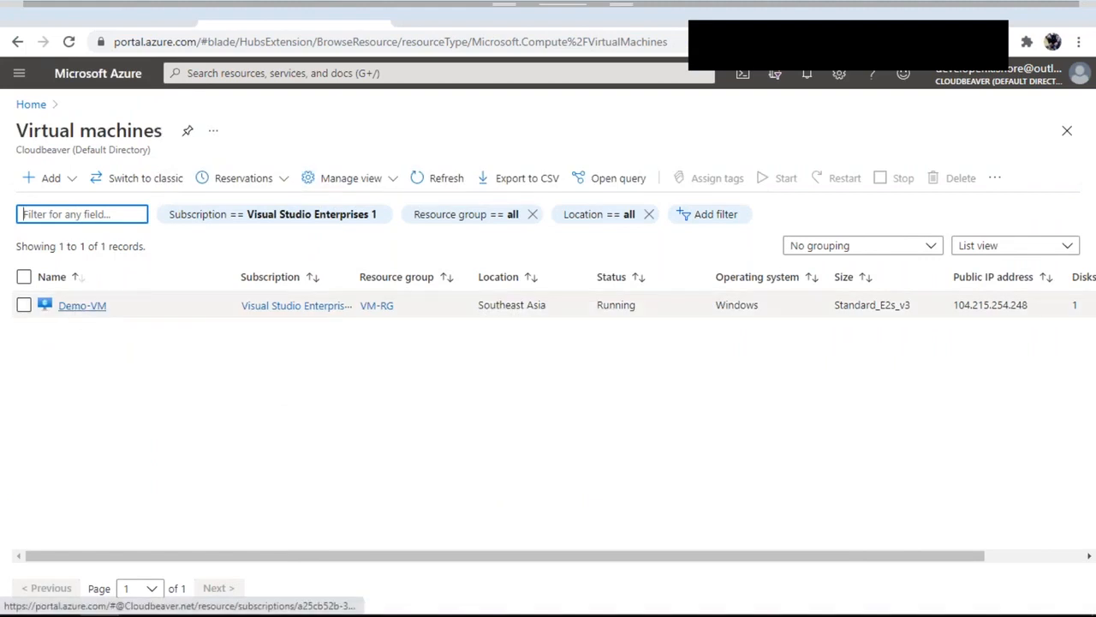
pyautogui.click(82, 306)
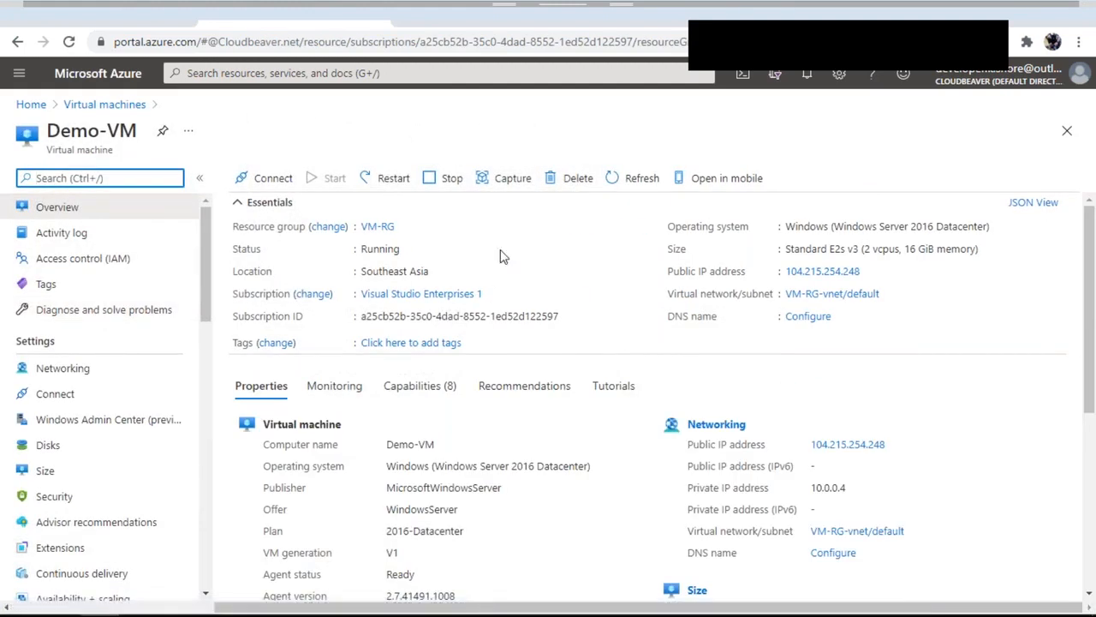
# Download Demo-VM's RDP file from the Connect page and open Demo-VM (10).rdp
pyautogui.click(255, 187)
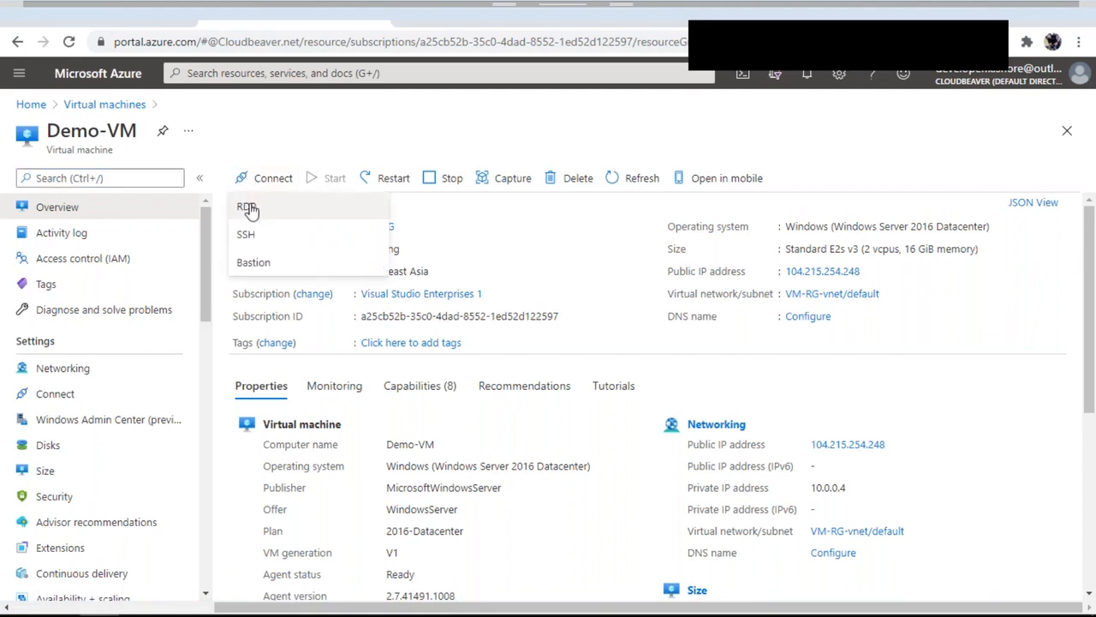
pyautogui.click(247, 208)
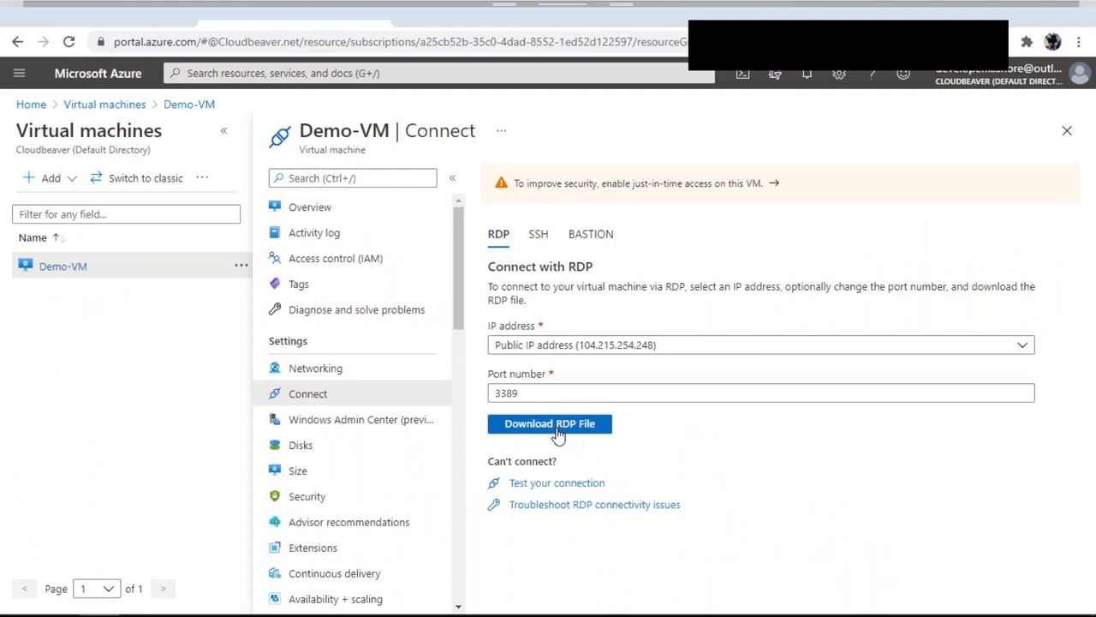
pyautogui.click(555, 435)
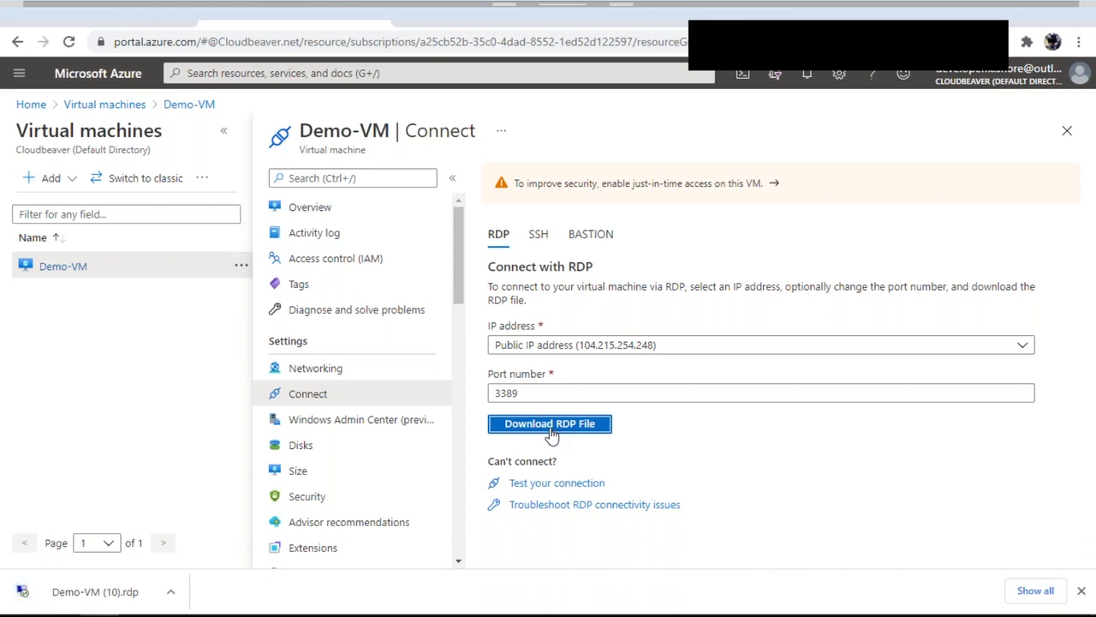
pyautogui.click(122, 591)
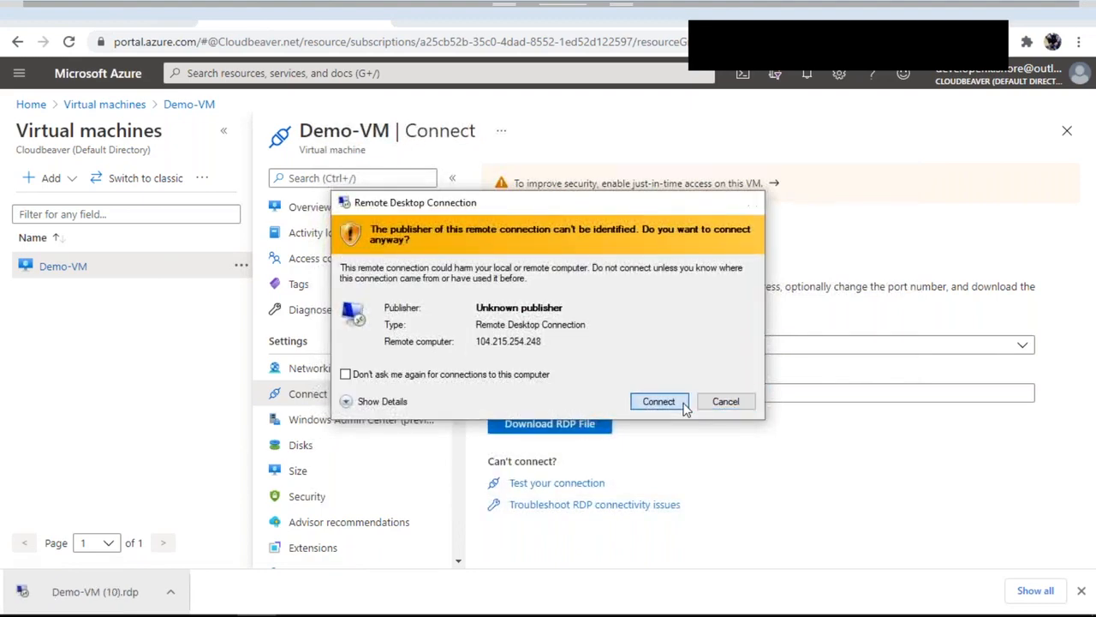
# Accept the publisher warning and sign in to 104.215.254.248 with the admin user name and password
pyautogui.click(658, 402)
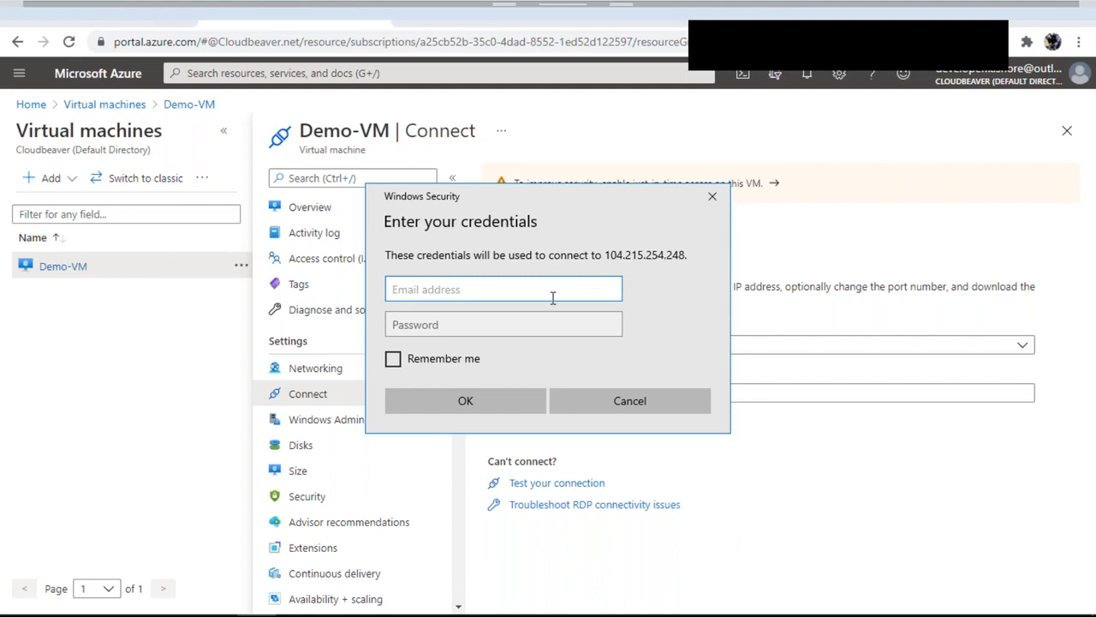
pyautogui.write('104.215.2')
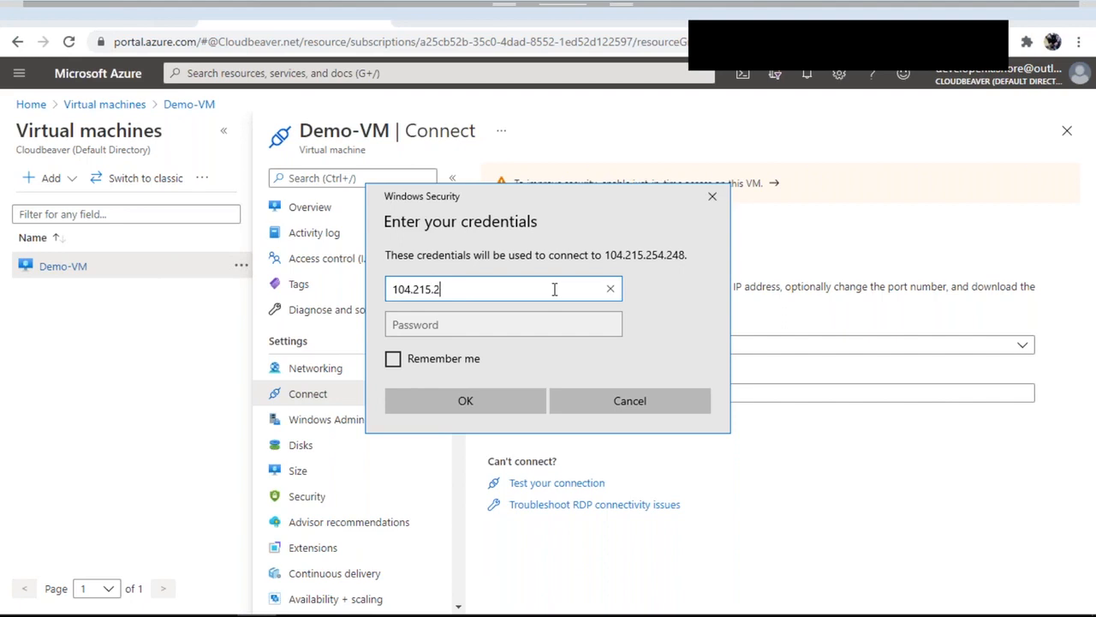
pyautogui.write('54.248/')
pyautogui.write('kishorem')
pyautogui.press('BackSpace')
pyautogui.press('BackSpace')
pyautogui.write('r')
pyautogui.press('BackSpace')
pyautogui.write('e')
pyautogui.press('Tab')
pyautogui.write('•••••••')
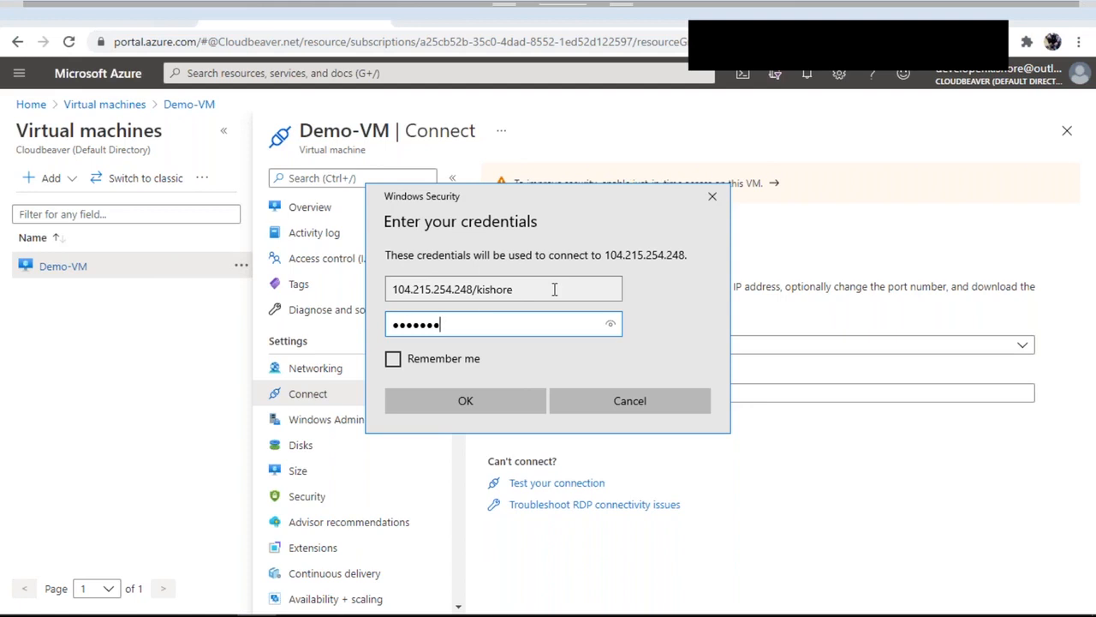
pyautogui.write('•••••')
pyautogui.click(507, 398)
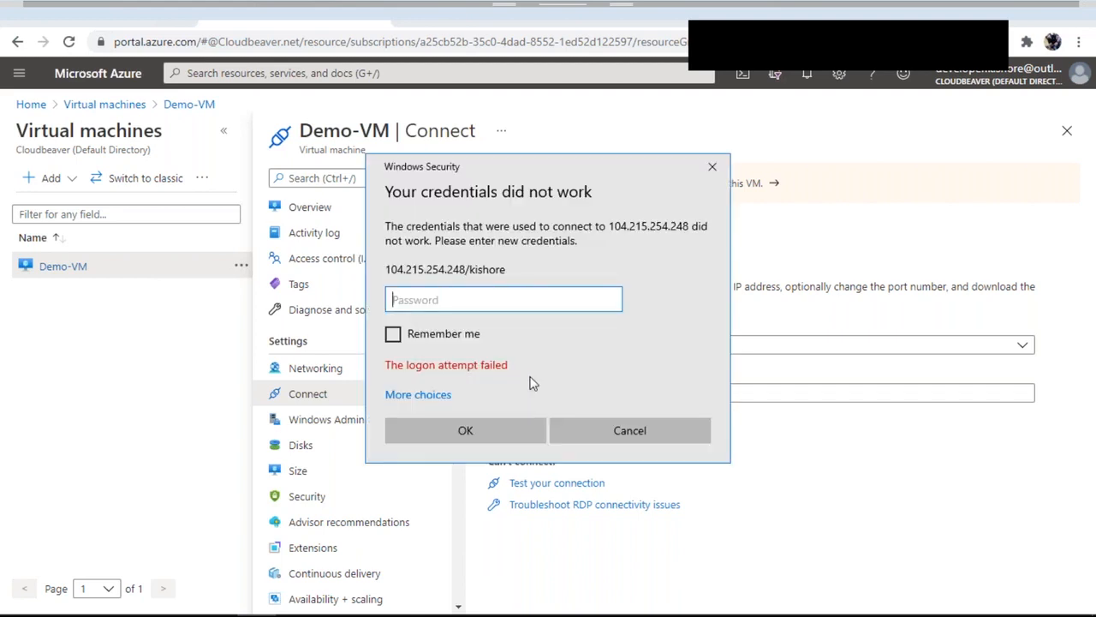
# After the failed logon, choose the saved VM account under More choices and re-enter its password
pyautogui.moveTo(588, 158); pyautogui.dragTo(590, 251)
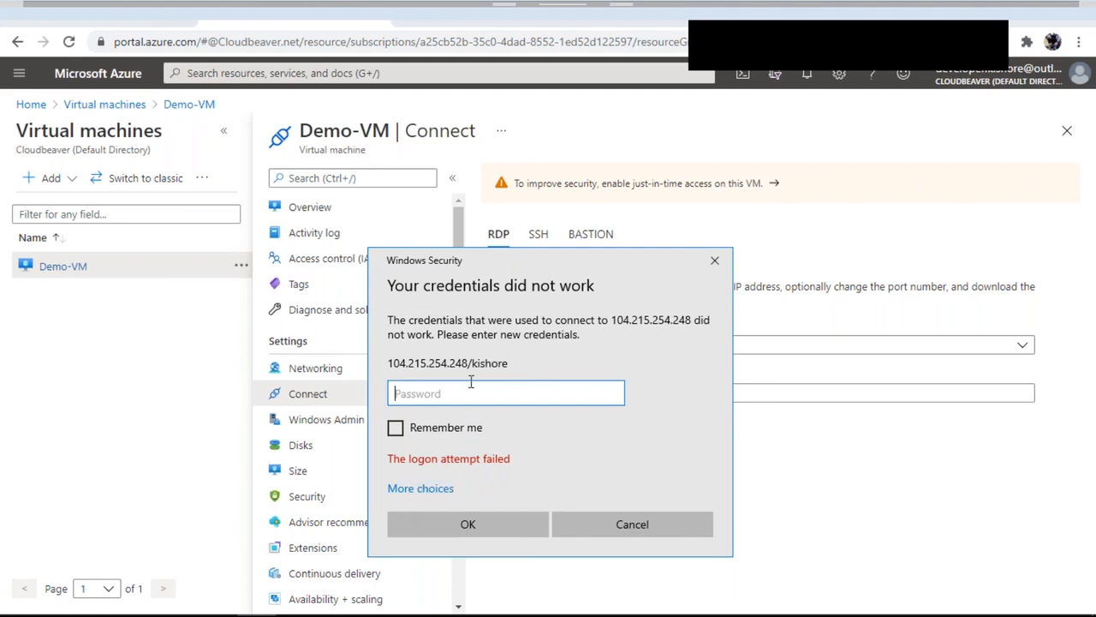
pyautogui.click(445, 490)
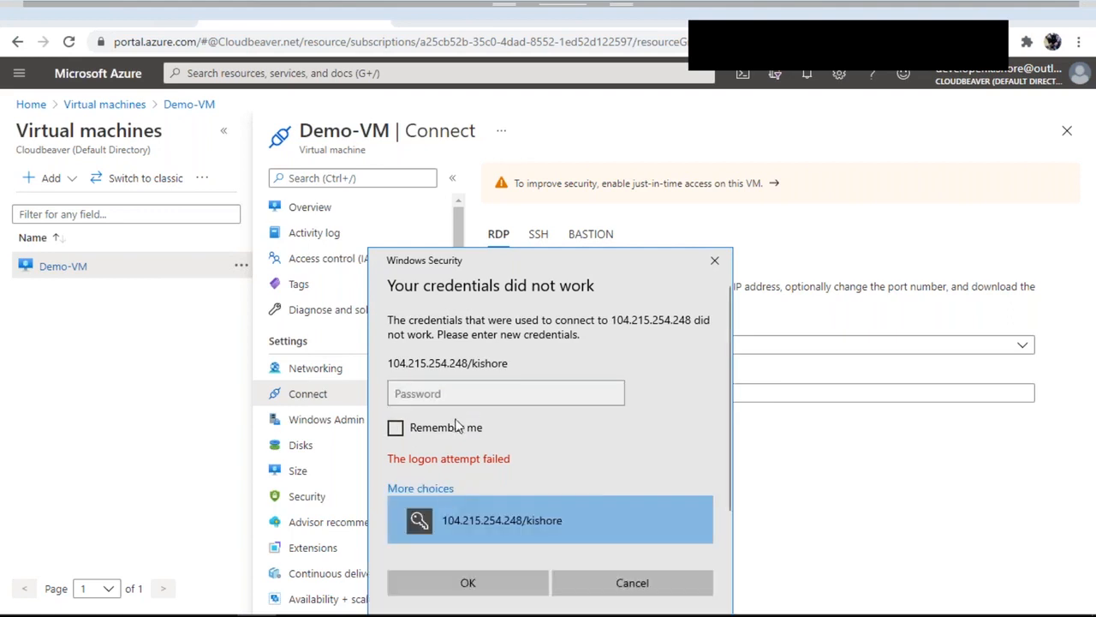
pyautogui.click(521, 525)
pyautogui.write('•••••••')
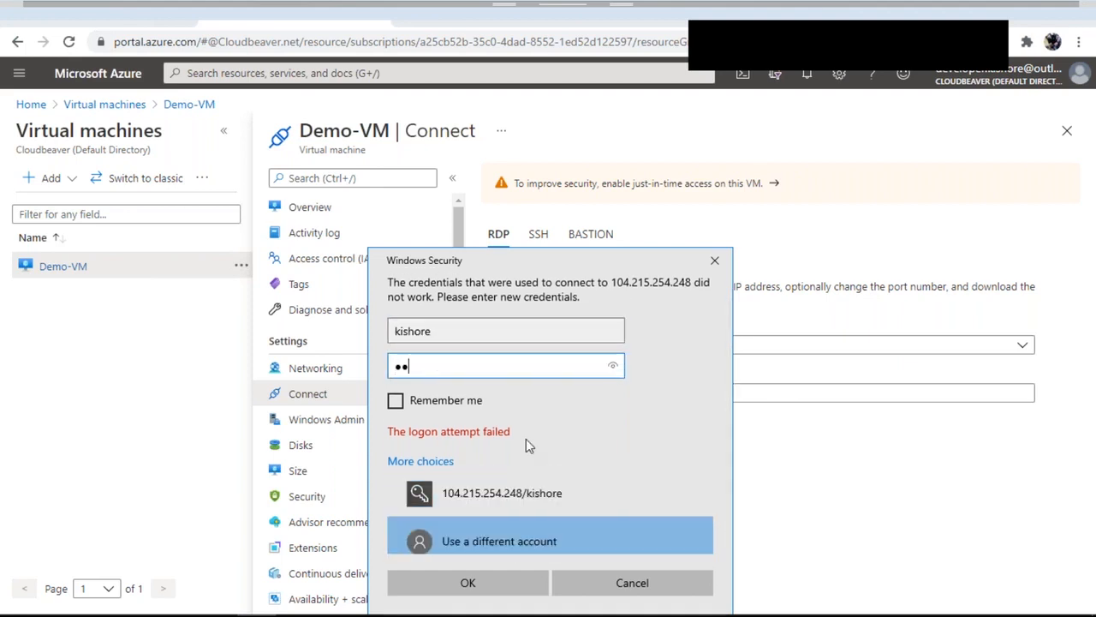
pyautogui.write('•••••')
pyautogui.click(489, 587)
pyautogui.click(492, 589)
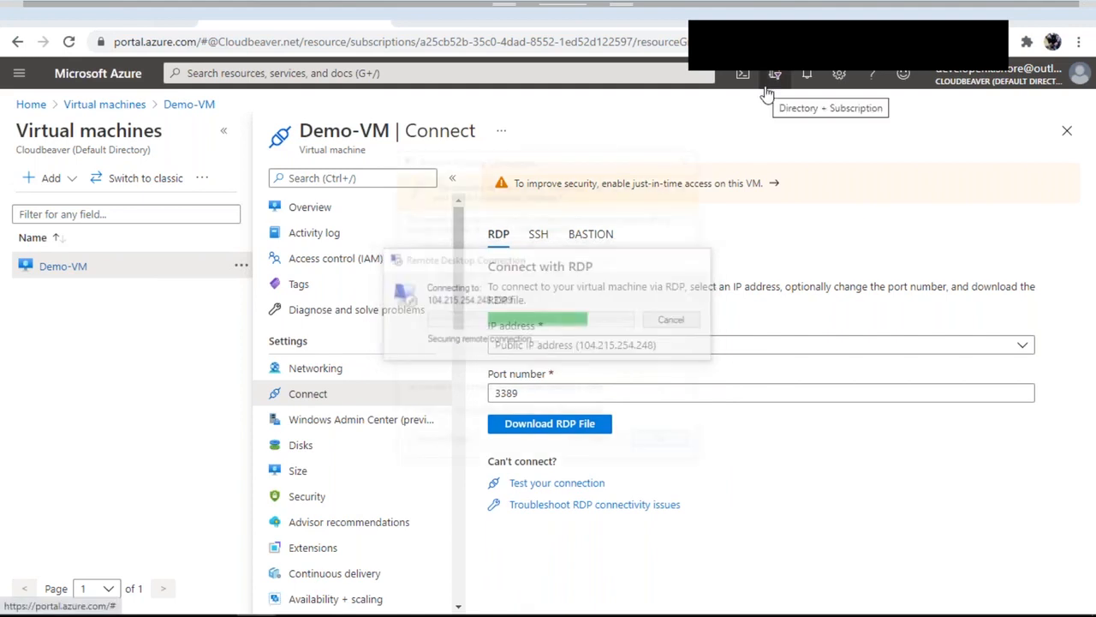
# Trust Demo-VM's certificate so the remote Windows Server desktop opens
pyautogui.click(597, 443)
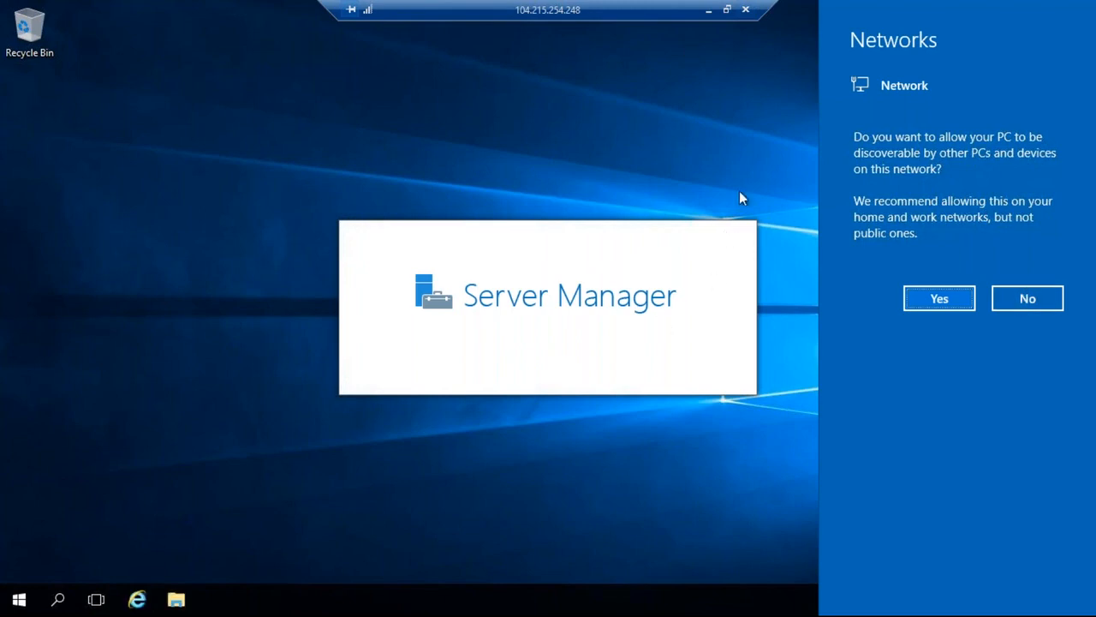
# Decline network discovery, close Server Manager, and open the remote Start menu
pyautogui.click(1032, 299)
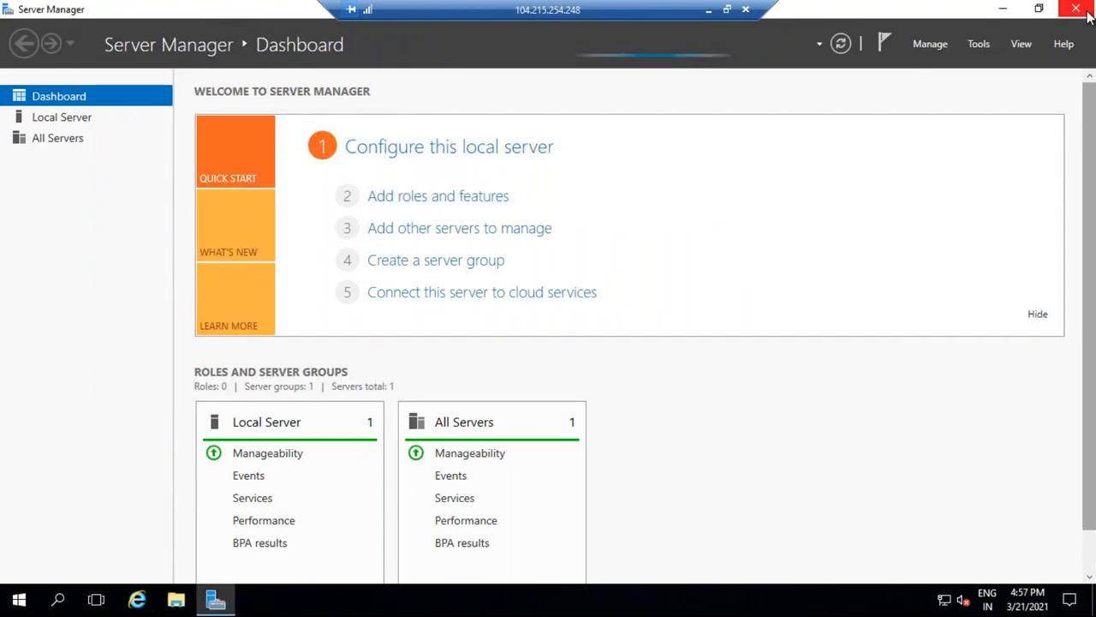
pyautogui.click(1075, 8)
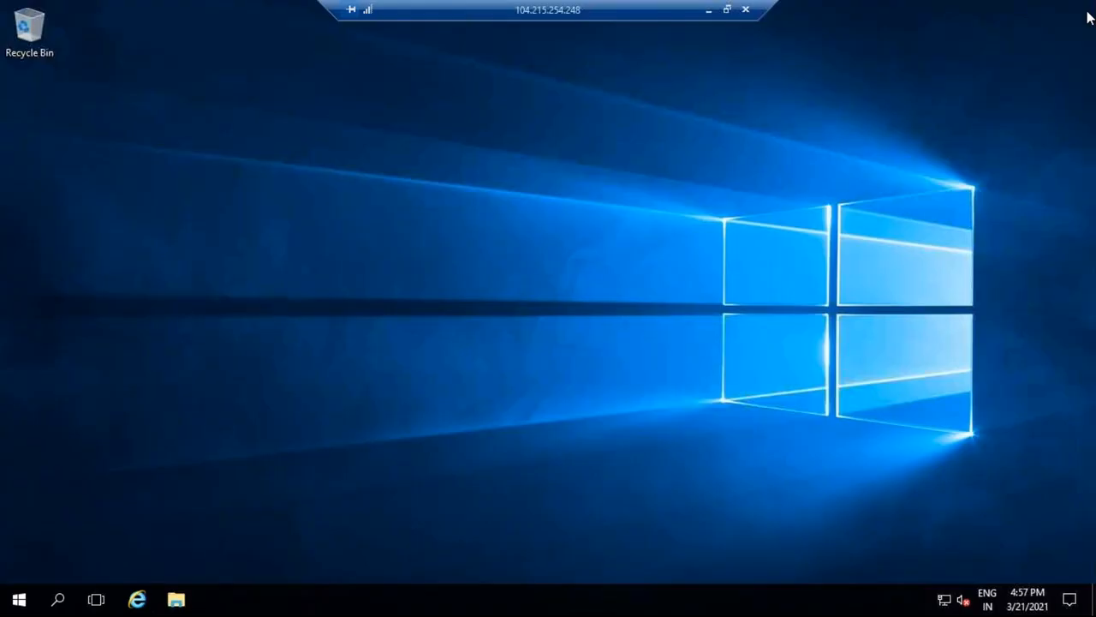
pyautogui.moveTo(449, 7); pyautogui.dragTo(288, 7)
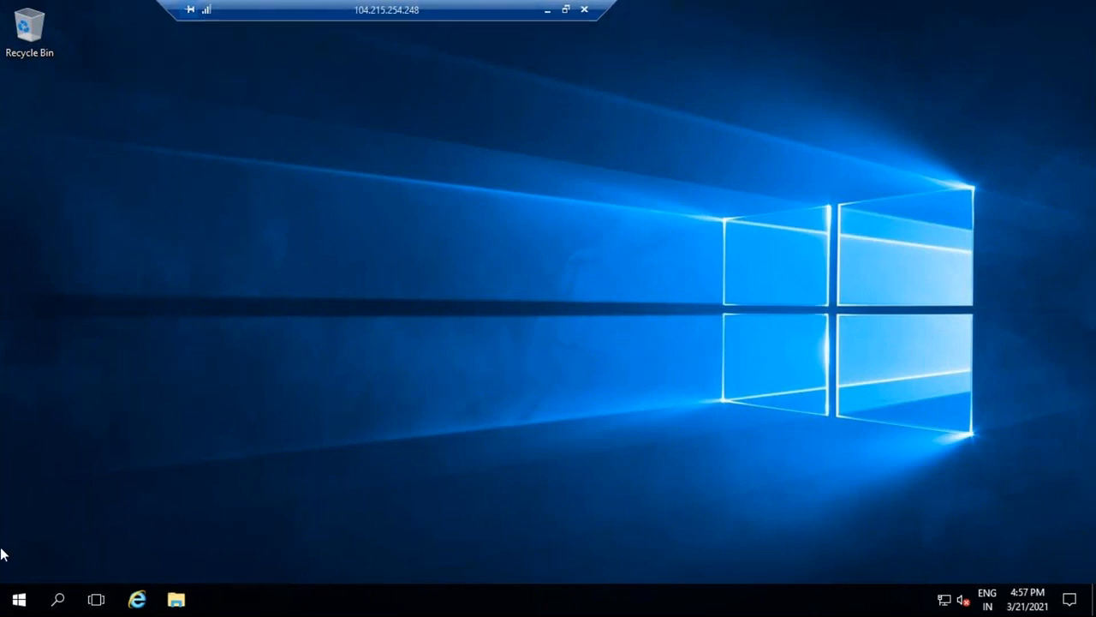
pyautogui.click(19, 599)
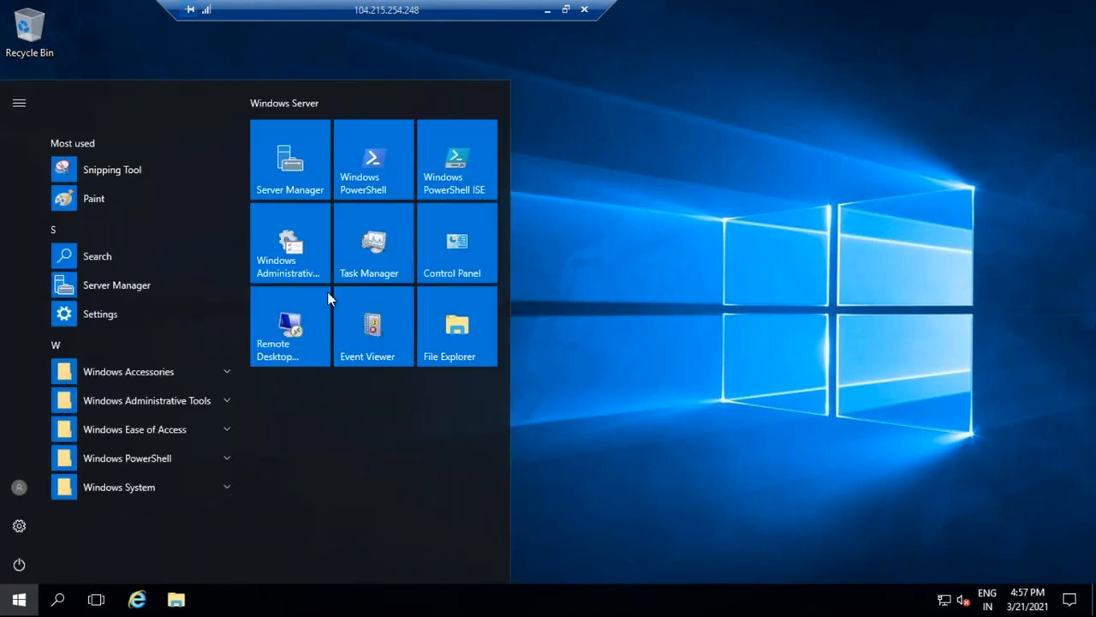
# Launch Windows PowerShell, enter Add-WindowsFeature -Name Web-Server, and maximize the window
pyautogui.click(391, 193)
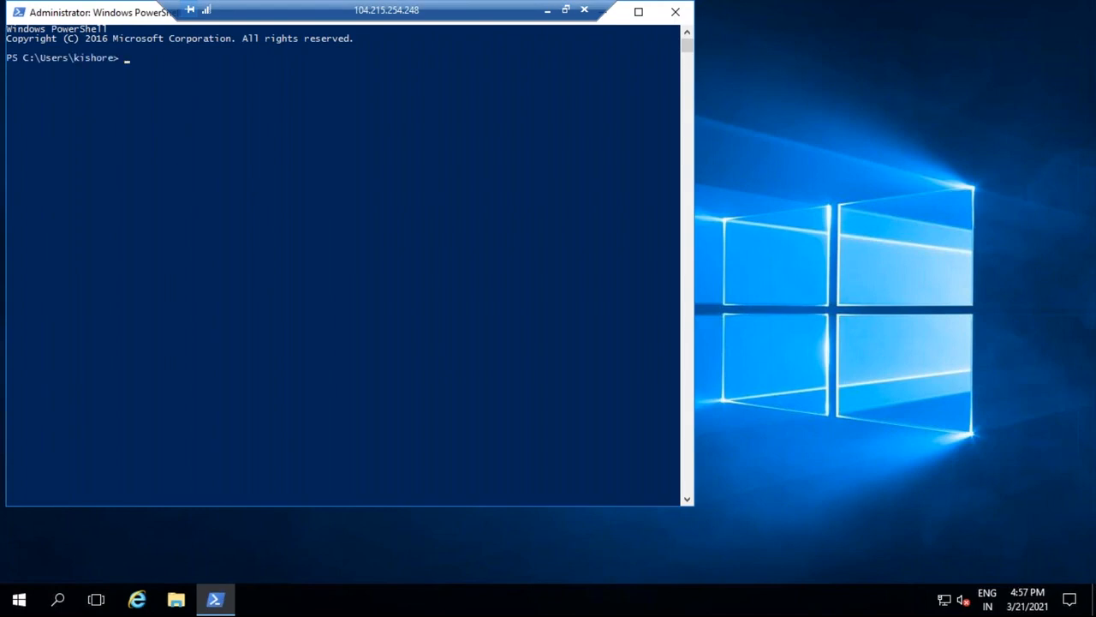
pyautogui.write('Add-WindowsFeature -Name Web-Server')
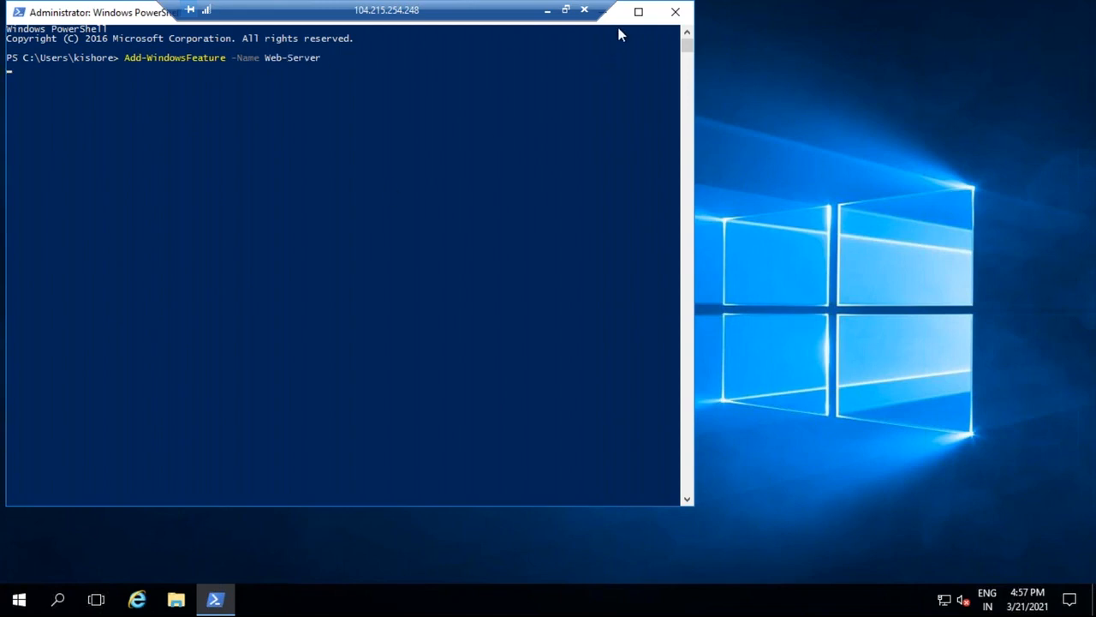
pyautogui.click(638, 12)
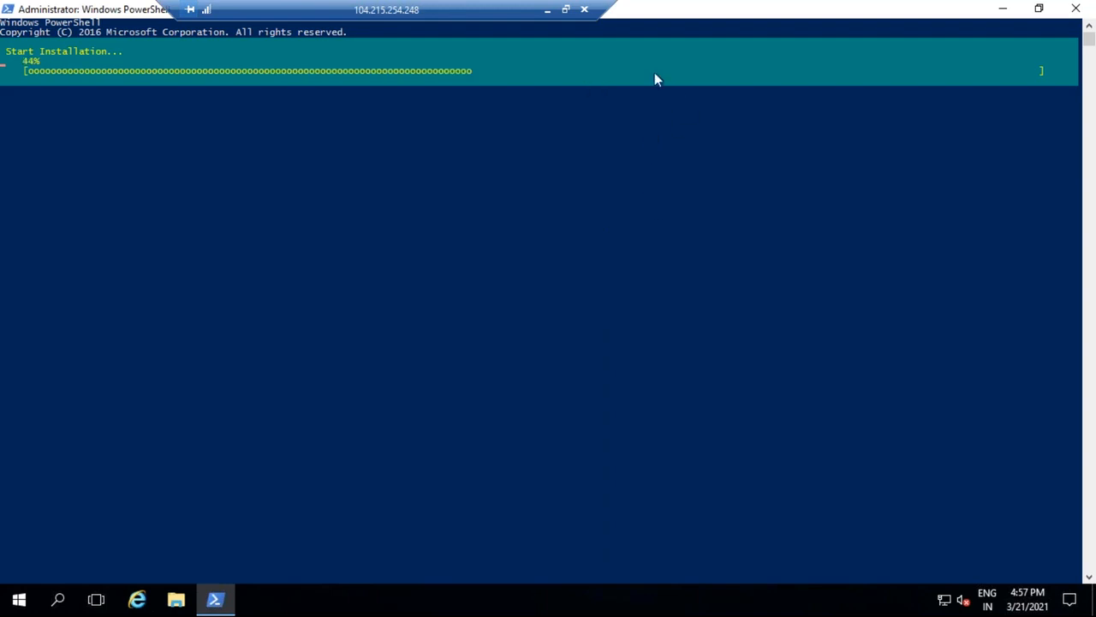
# Minimize the RDP session and open the lab 01 GitHub link from the Labs Word document
pyautogui.click(548, 13)
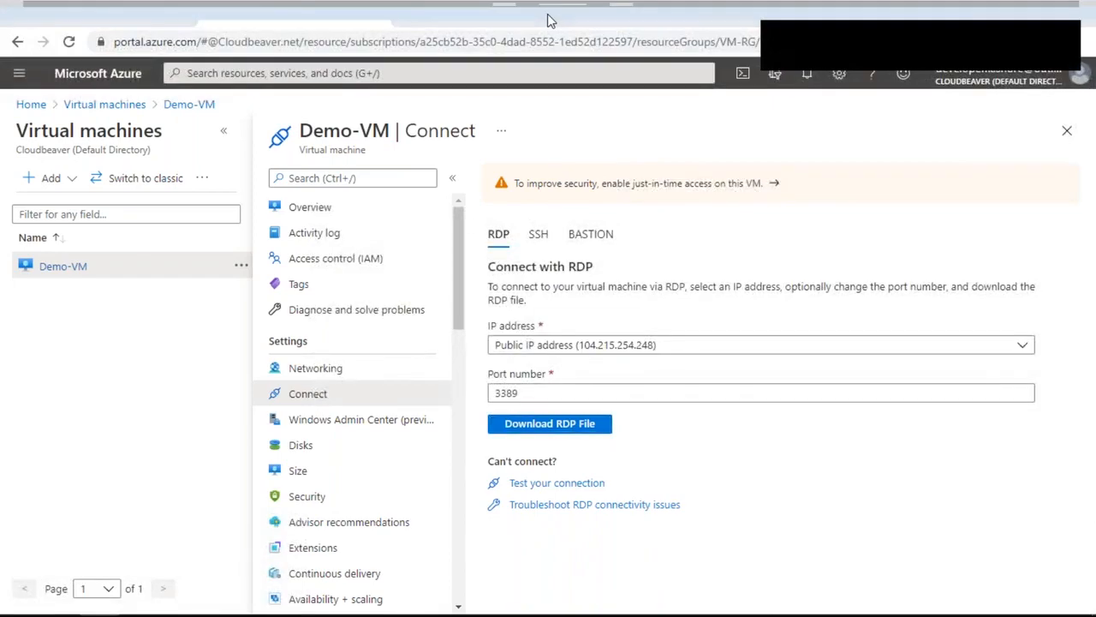
pyautogui.hotkey('alt', 'Tab')
pyautogui.press('Tab')
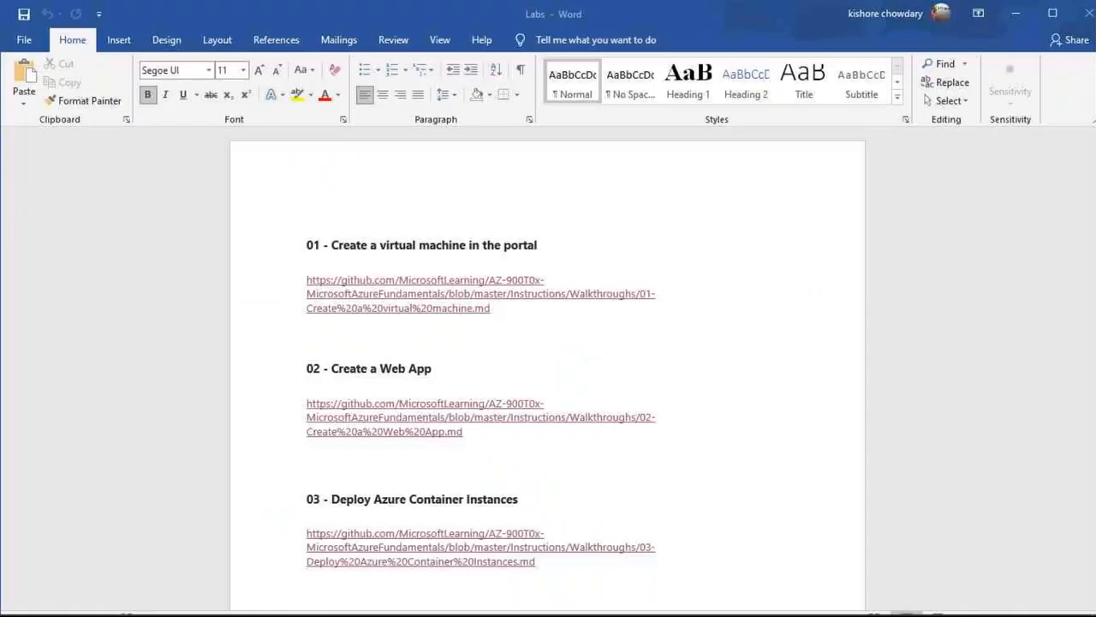
pyautogui.keyDown('ctrl'); pyautogui.click(466, 293); pyautogui.keyUp('ctrl')
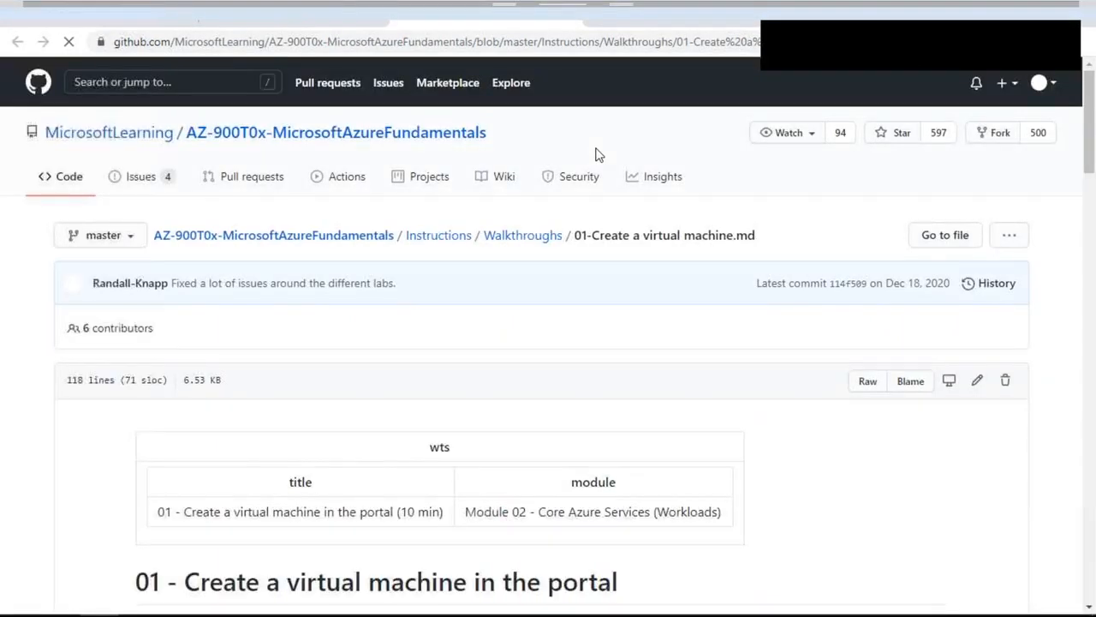
# Scroll the walkthrough, highlighting the Install-WindowsFeature command, then switch back among windows
pyautogui.scroll(-10, 598, 154)
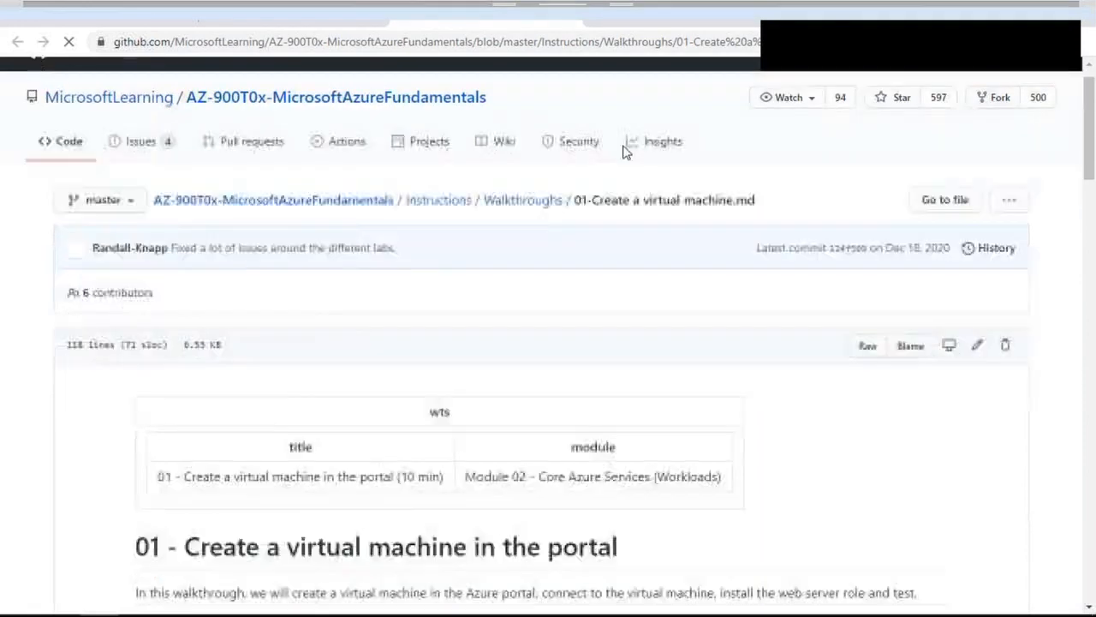
pyautogui.scroll(-15, 626, 160)
pyautogui.moveTo(553, 86); pyautogui.dragTo(182, 90)
pyautogui.scroll(-8, 388, 332)
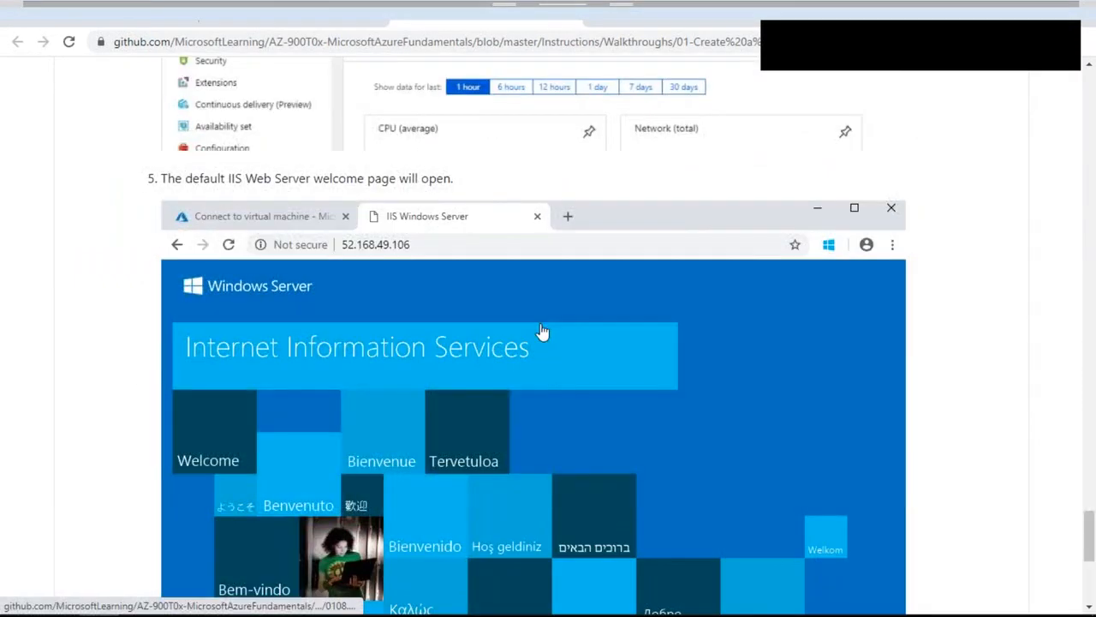
pyautogui.scroll(-5, 543, 334)
pyautogui.scroll(5, 486, 375)
pyautogui.scroll(5, 486, 375)
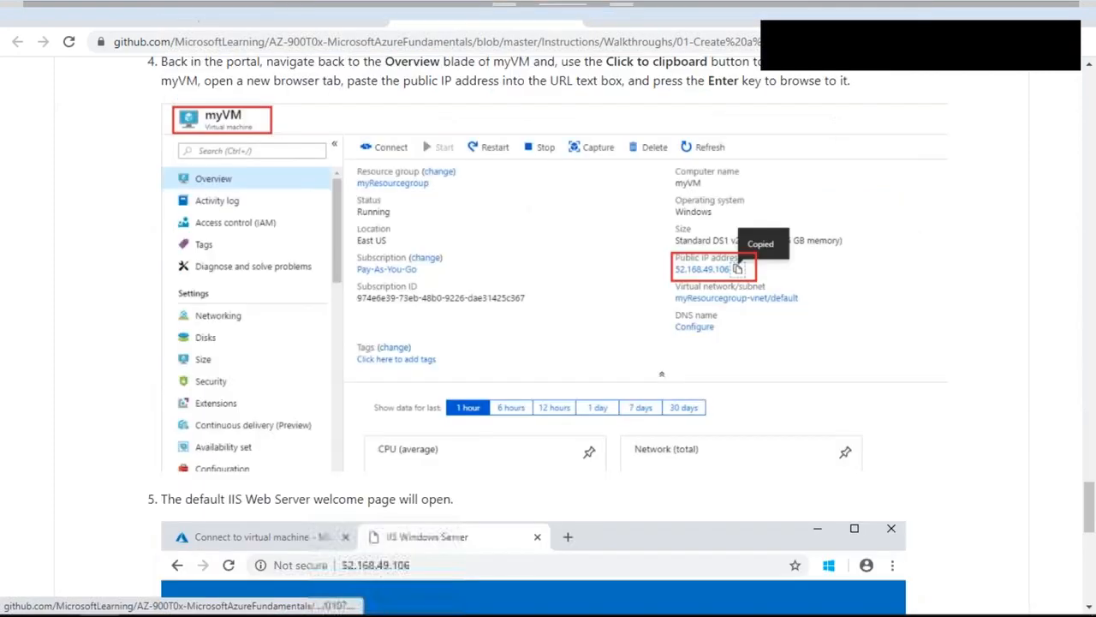
pyautogui.hotkey('alt', 'Tab')
pyautogui.hotkey('alt', 'Tab')
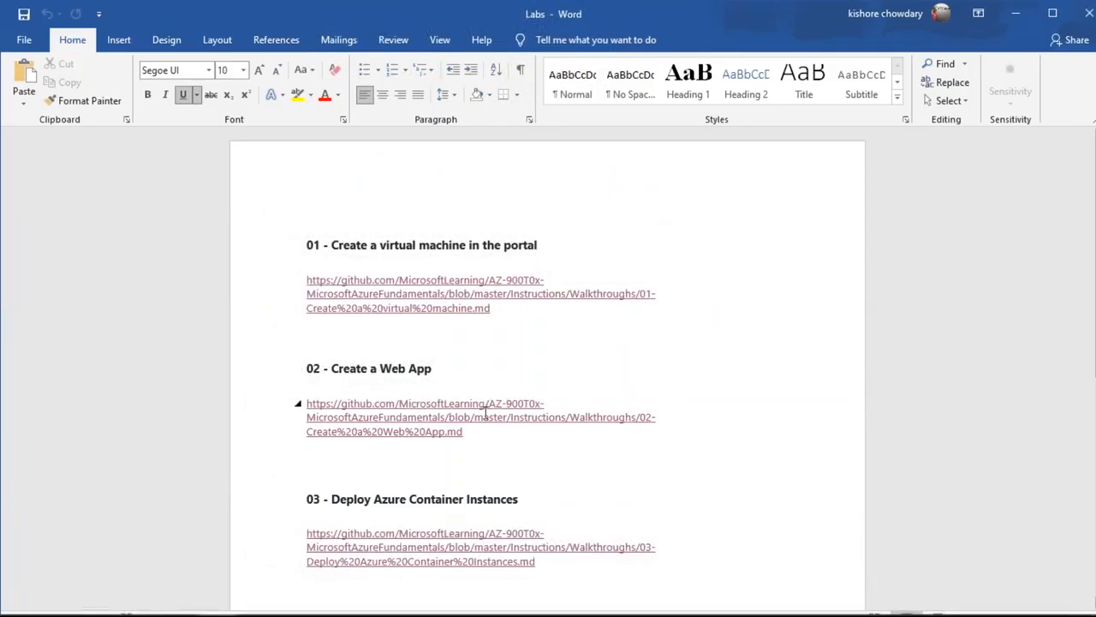
pyautogui.hotkey('alt', 'Tab')
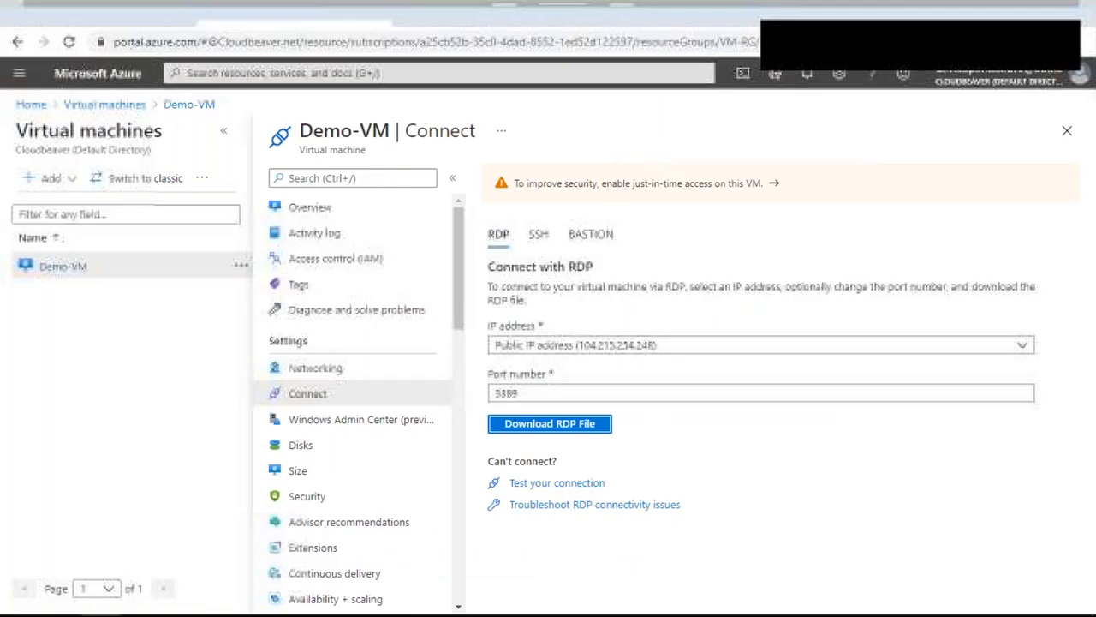
pyautogui.hotkey('alt', 'Tab')
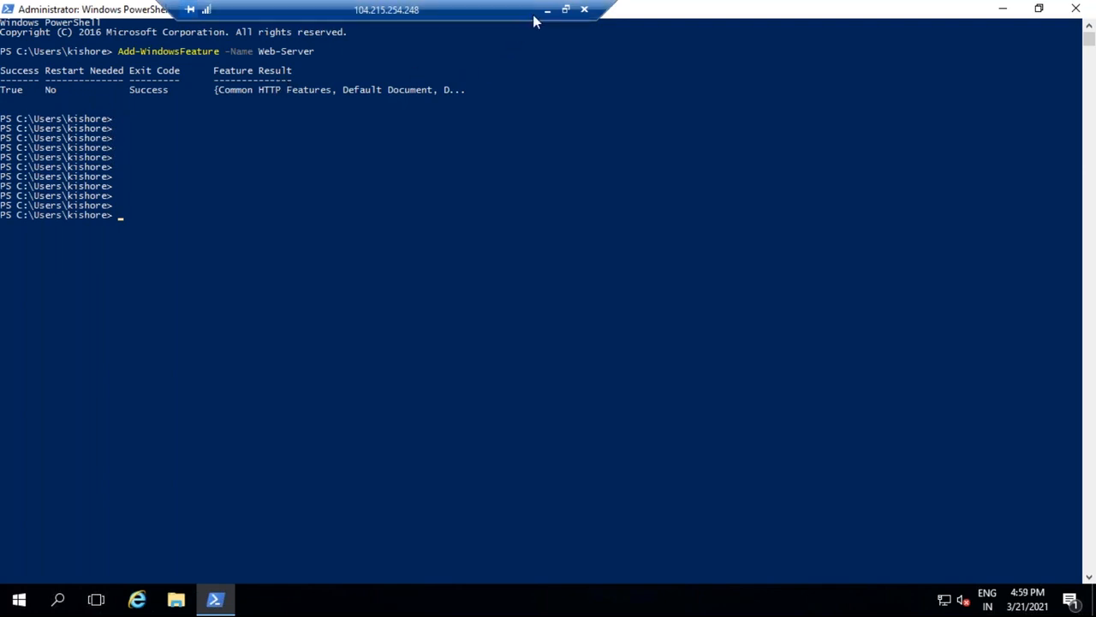
# Minimize the PowerShell console showing the successful Web-Server install
pyautogui.click(1007, 8)
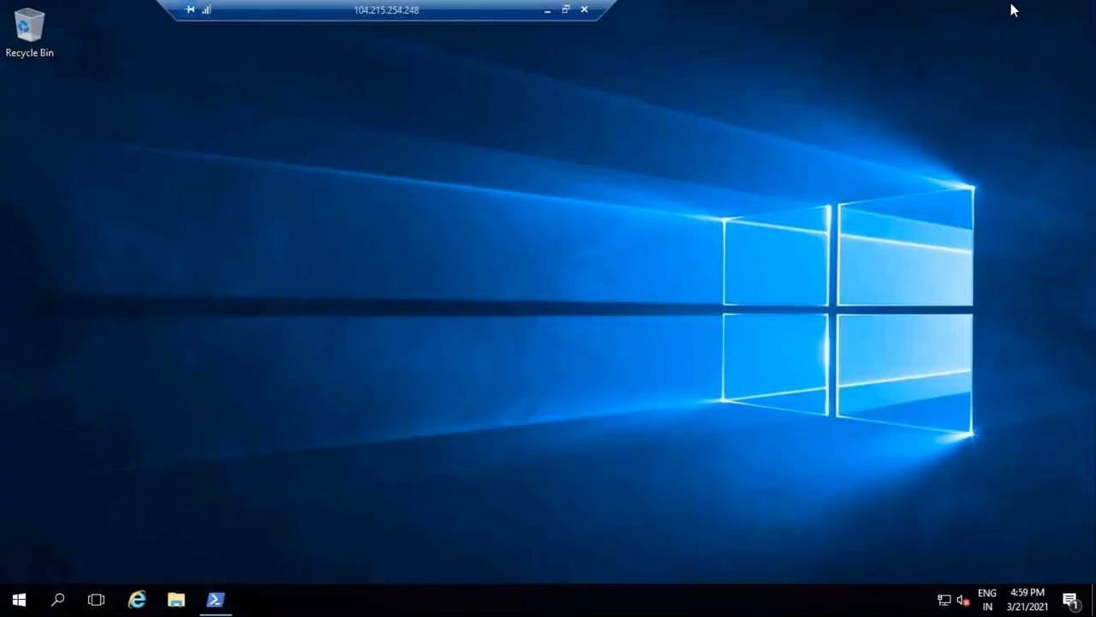
# Restore PowerShell, glance at the 02-Create a Web App walkthrough, and highlight the Add-WindowsFeature line
pyautogui.click(215, 602)
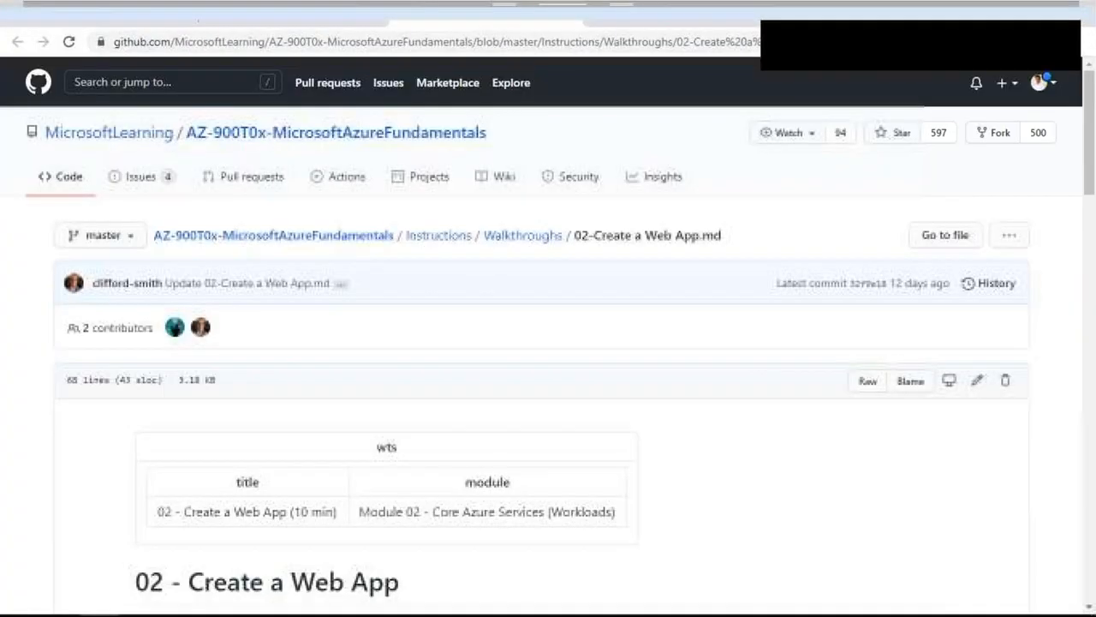
pyautogui.click(983, 26)
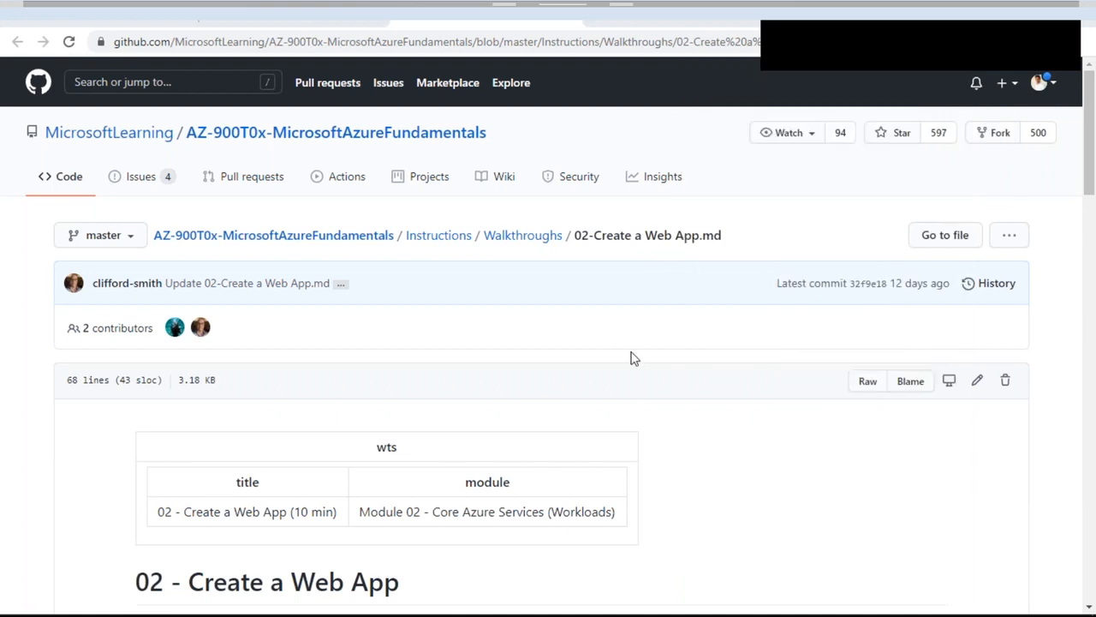
pyautogui.hotkey('alt', 'Tab')
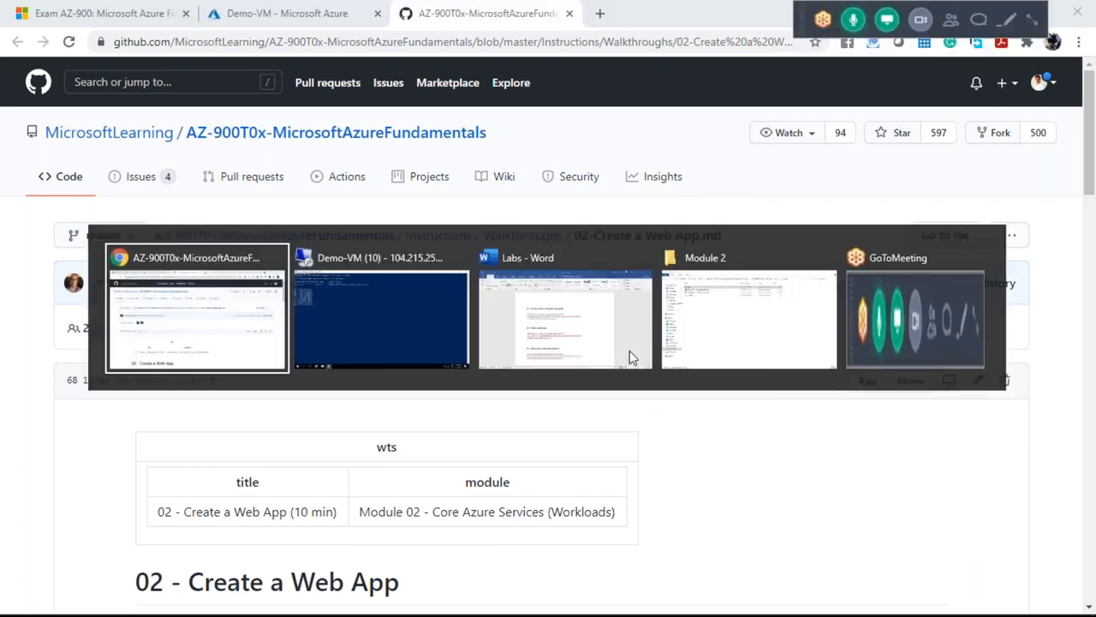
pyautogui.hotkey('alt', 'Tab')
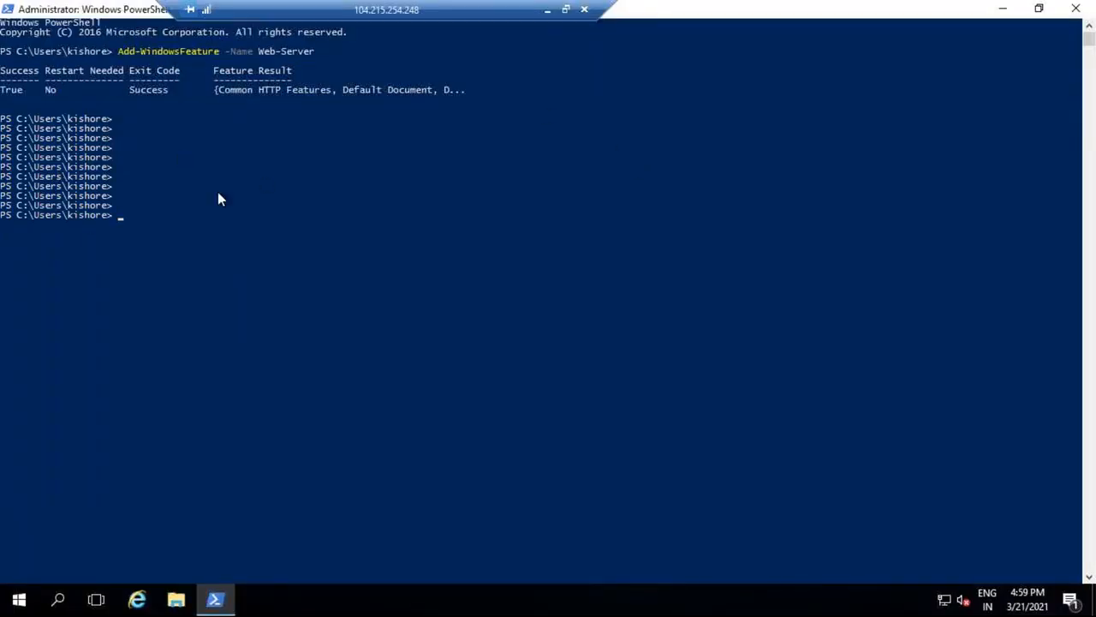
pyautogui.click(547, 9)
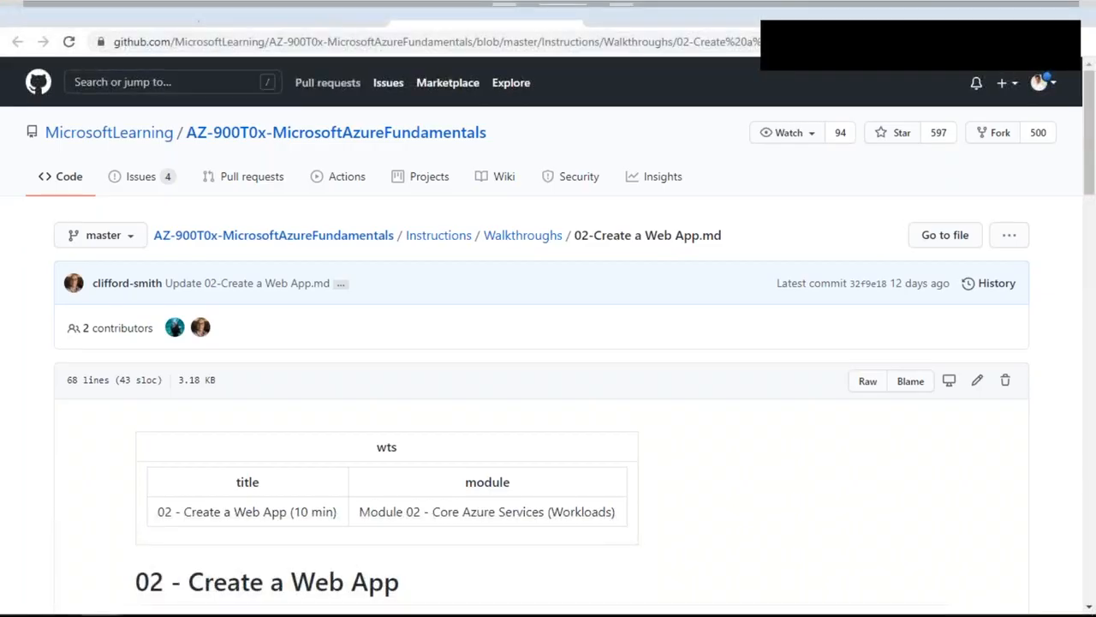
pyautogui.click(259, 7)
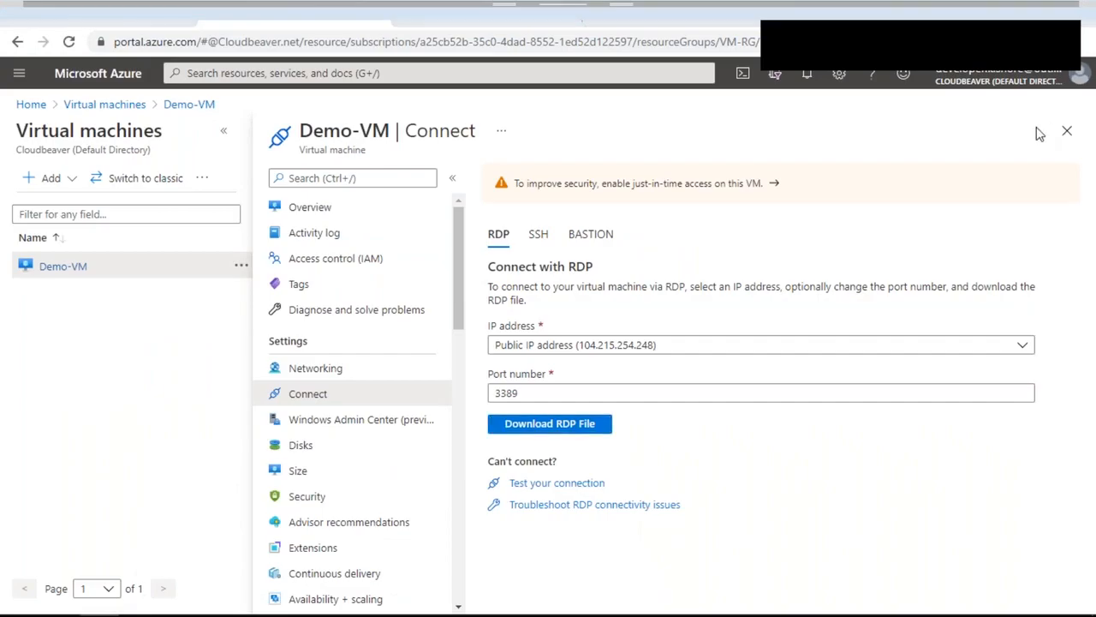
pyautogui.hotkey('alt', 'Tab')
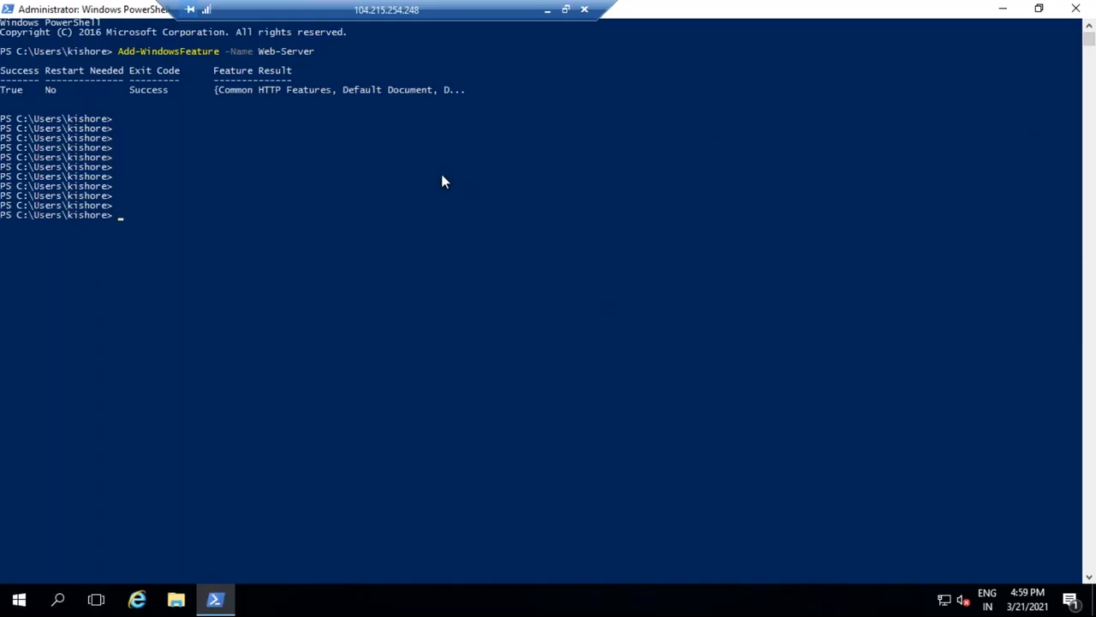
pyautogui.moveTo(119, 50); pyautogui.dragTo(348, 59)
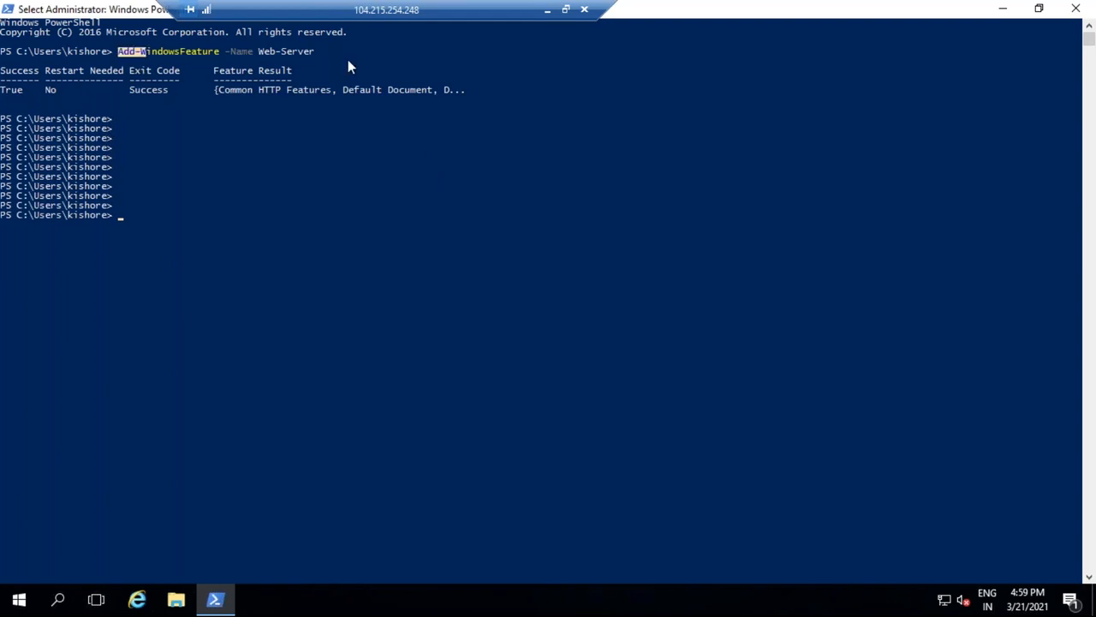
# Minimize the RDP session and copy Demo-VM's public IP 104.215.254.248 from its Overview
pyautogui.click(386, 158)
pyautogui.click(548, 15)
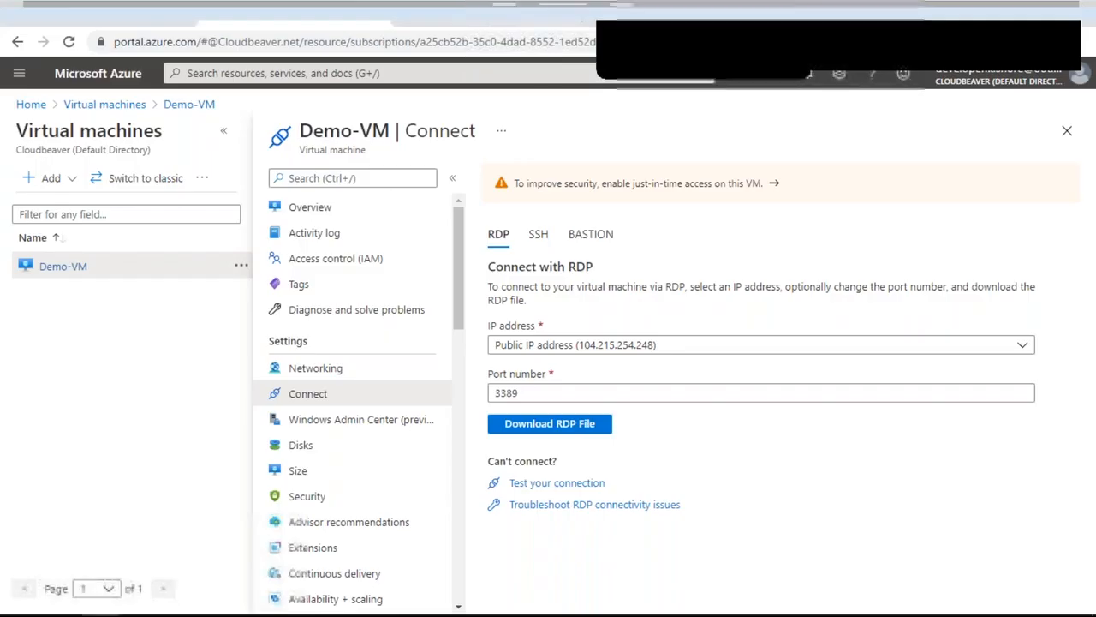
pyautogui.click(312, 210)
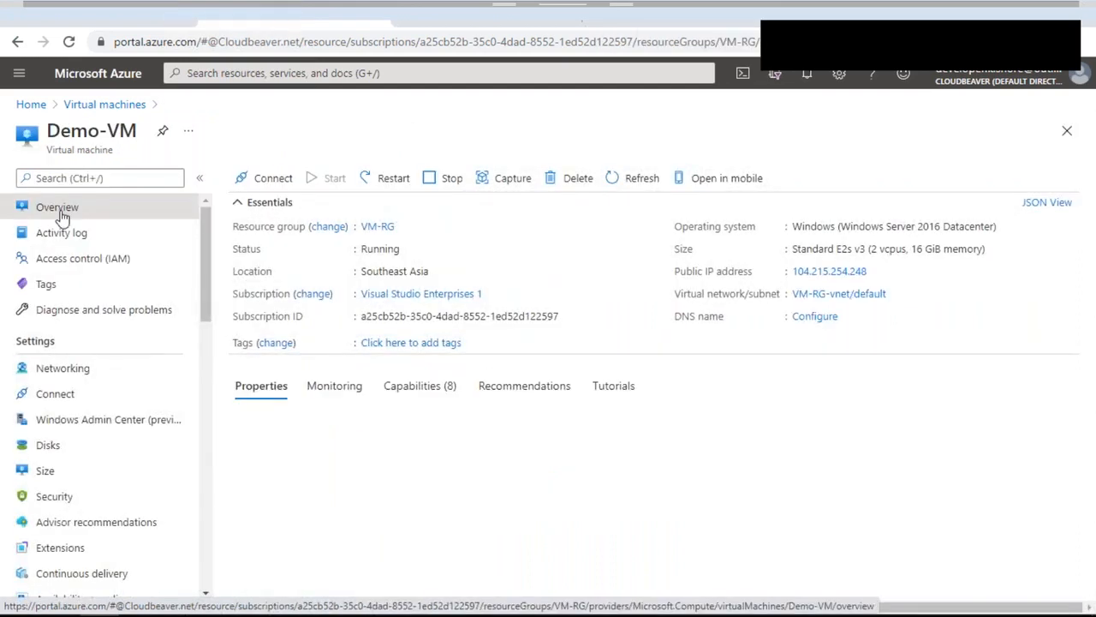
pyautogui.click(869, 274)
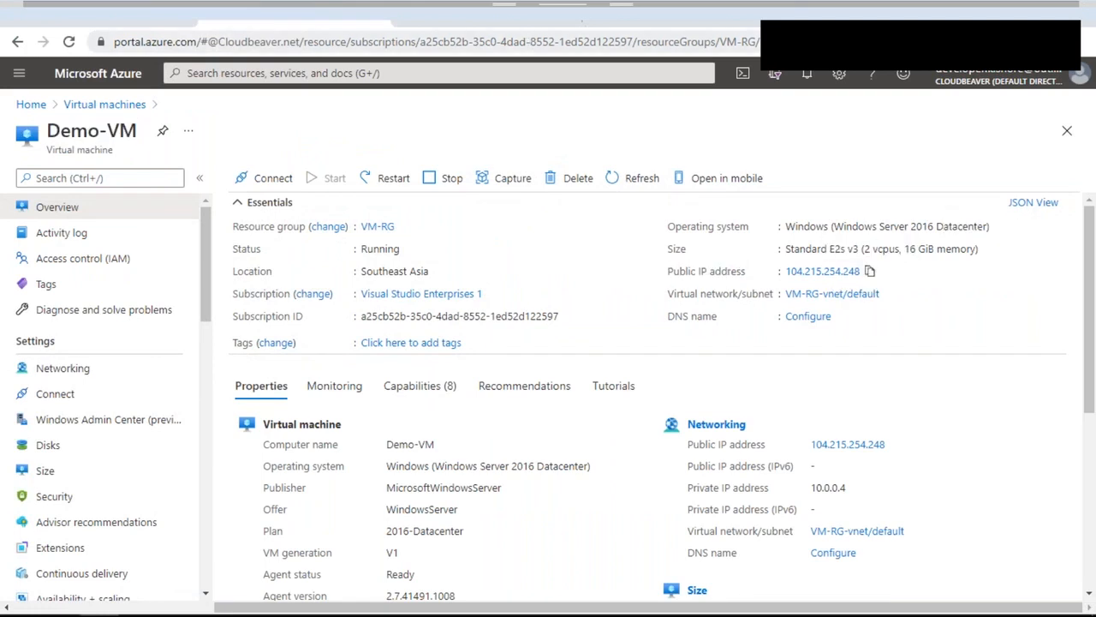
# Load the pasted IP 104.215.254.248 in a new browser tab
pyautogui.click(597, 19)
pyautogui.hotkey('ctrl', 'v')
pyautogui.press('Return')
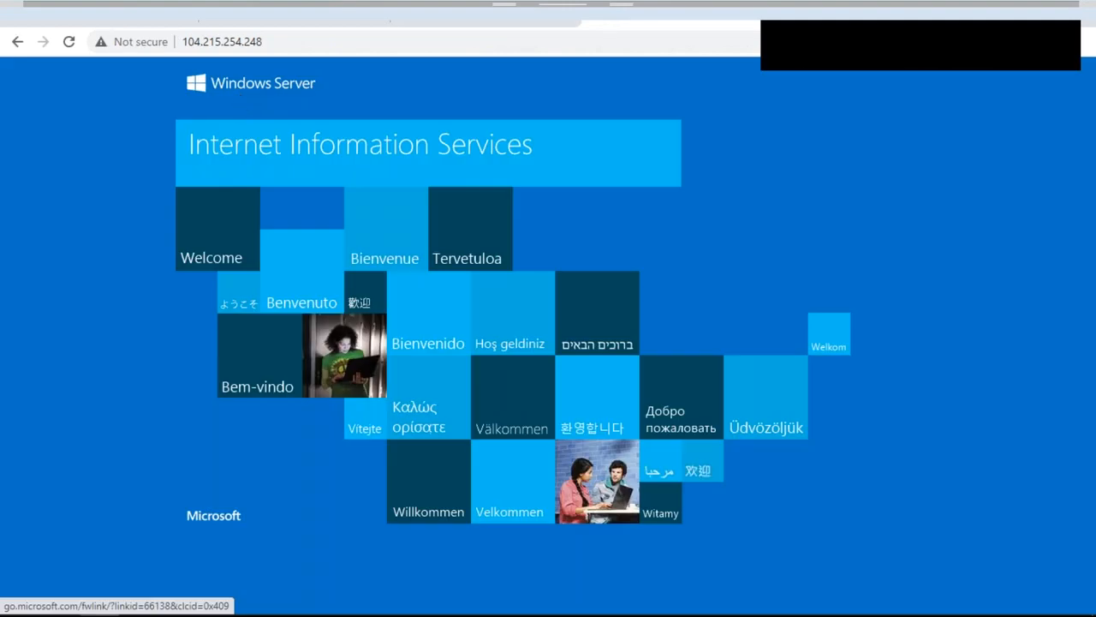
# Check the IIS welcome page at 104.215.254.248, selecting its address, then close the tab
pyautogui.click(272, 45)
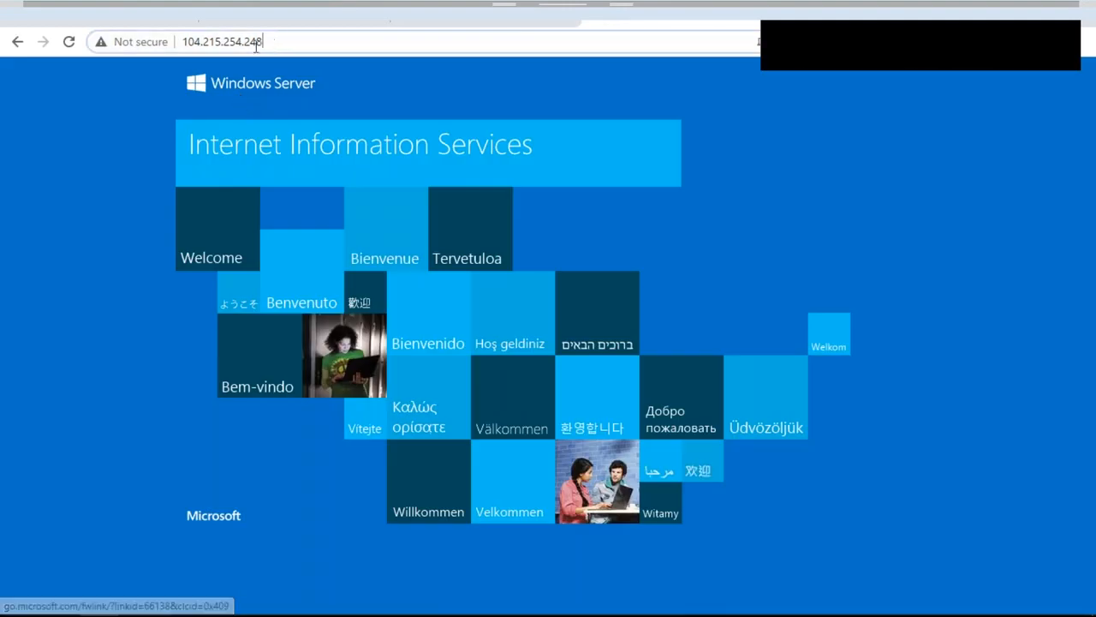
pyautogui.click(314, 12)
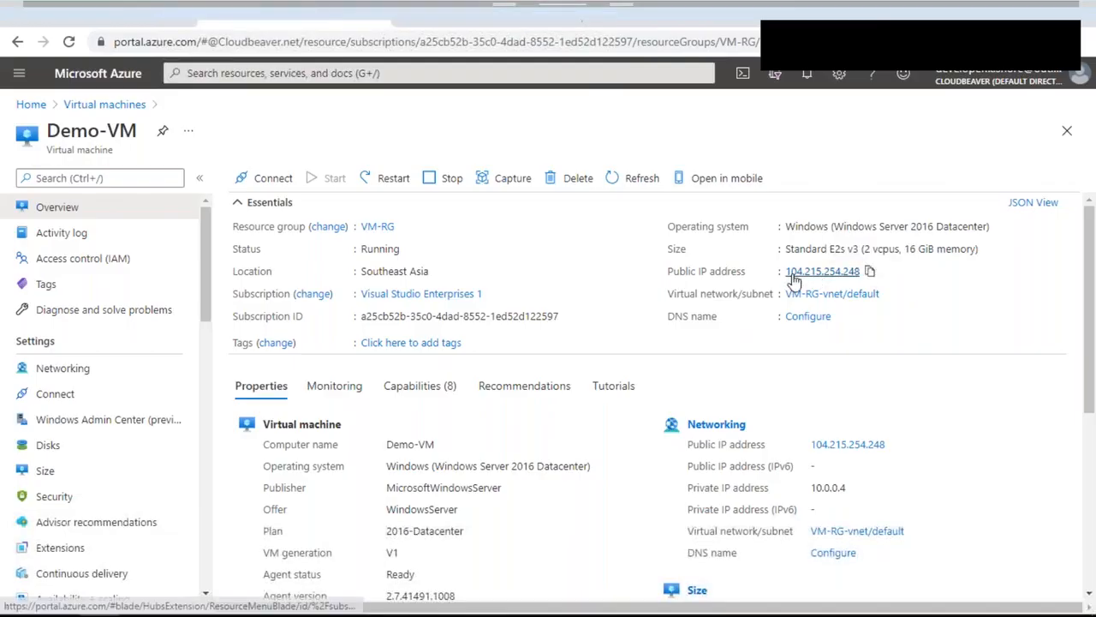
pyautogui.click(514, 14)
pyautogui.click(284, 39)
pyautogui.moveTo(283, 41); pyautogui.dragTo(184, 41)
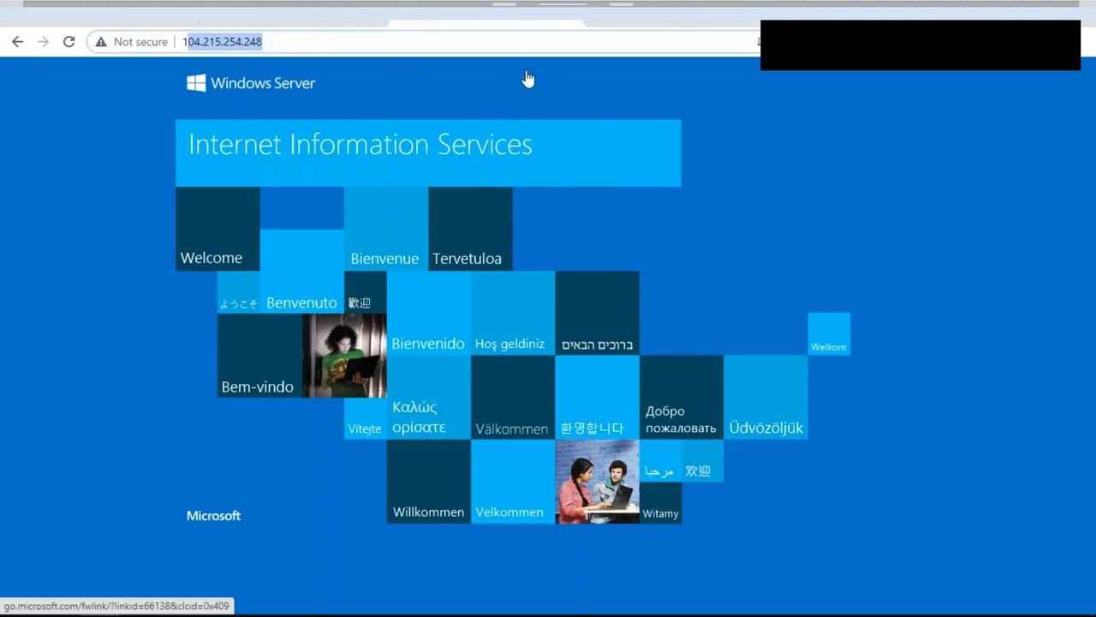
pyautogui.click(572, 17)
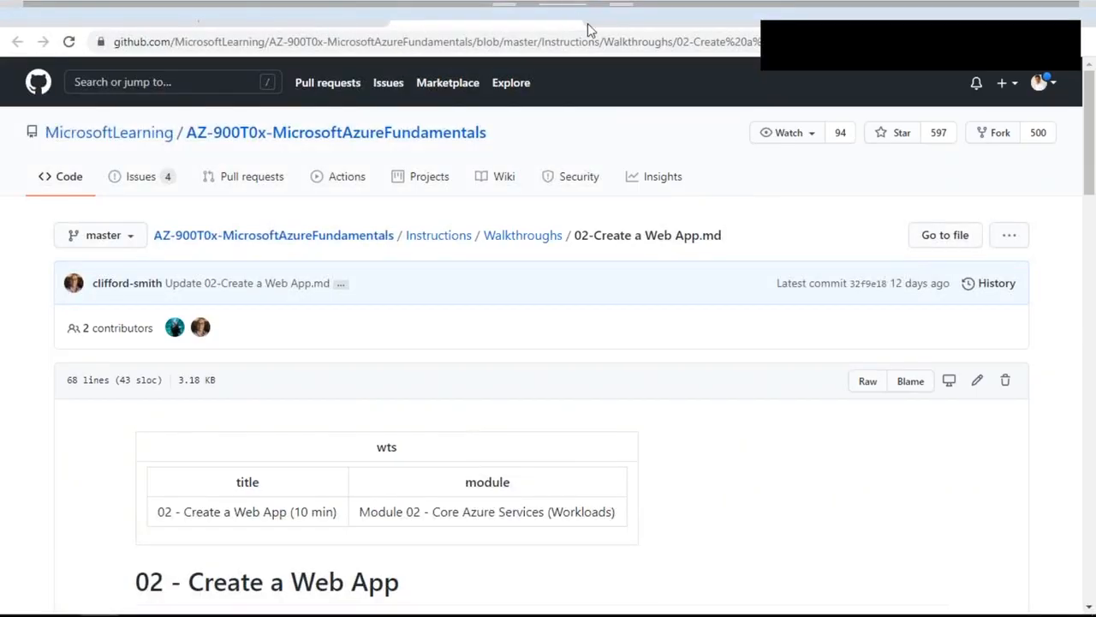
# Check Demo-VM's details in Azure, then open the lab 01 'Create a virtual machine' walkthrough from the Labs document
pyautogui.click(978, 22)
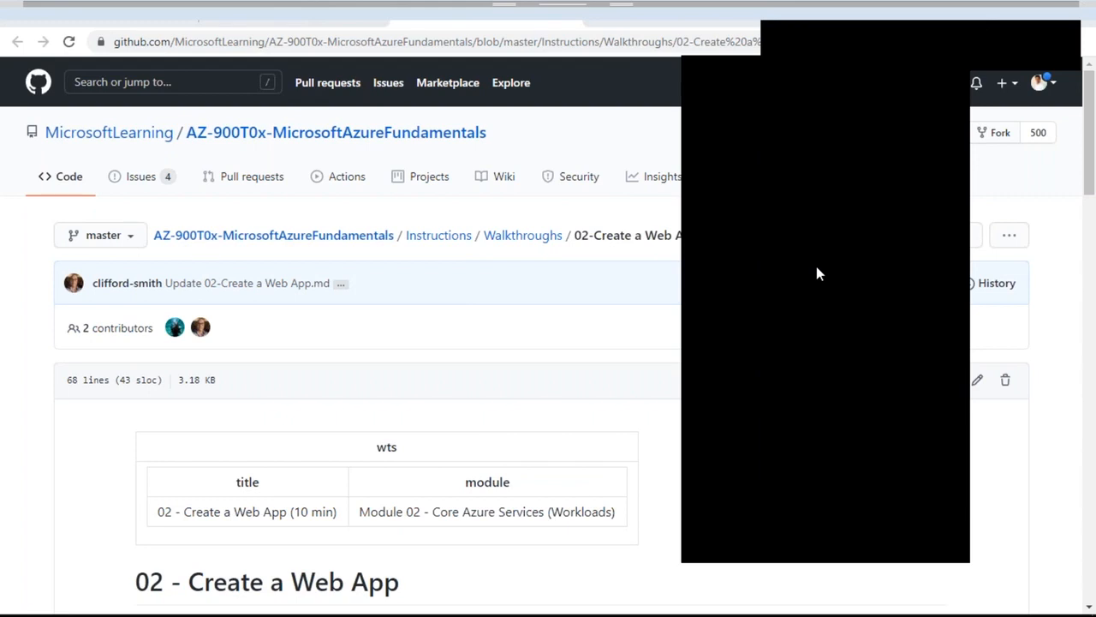
pyautogui.click(279, 7)
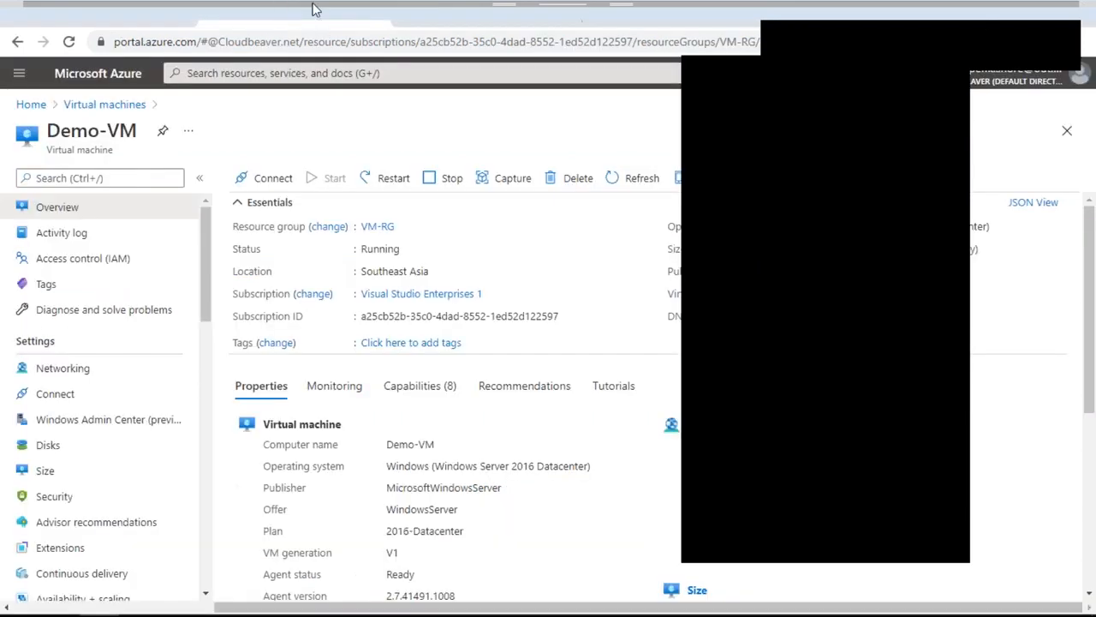
pyautogui.click(926, 103)
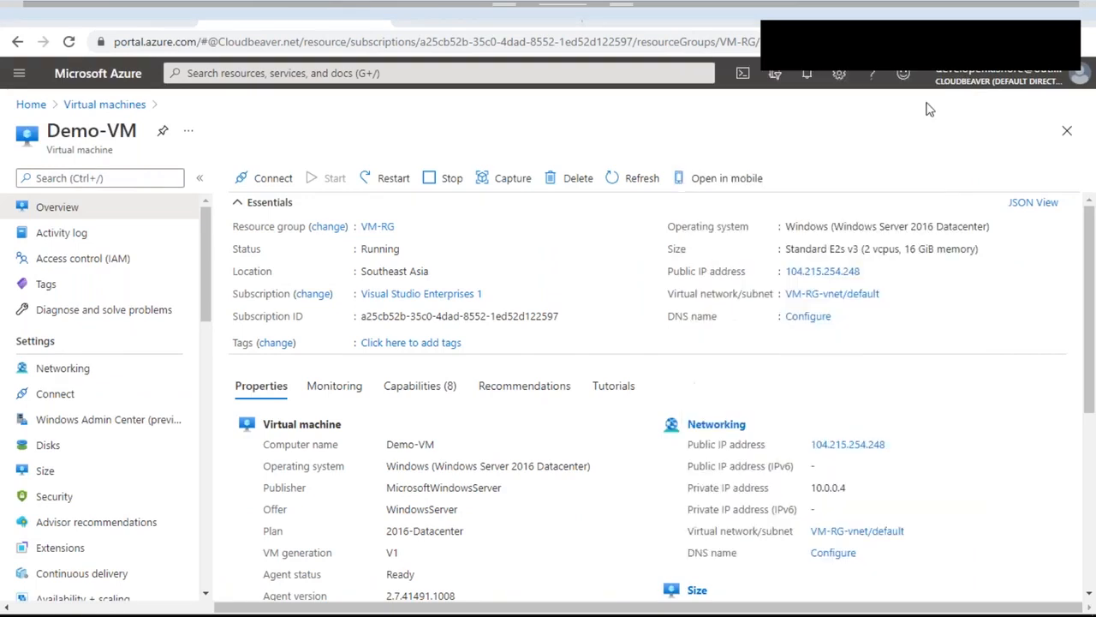
pyautogui.hotkey('alt', 'Tab')
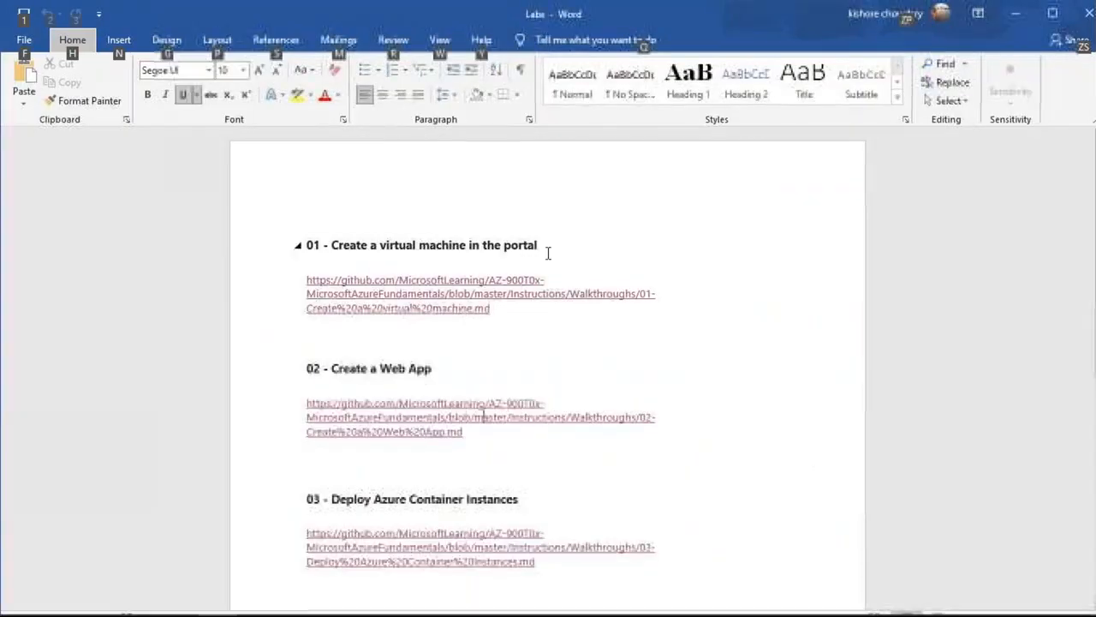
pyautogui.keyDown('ctrl'); pyautogui.click(456, 292); pyautogui.keyUp('ctrl')
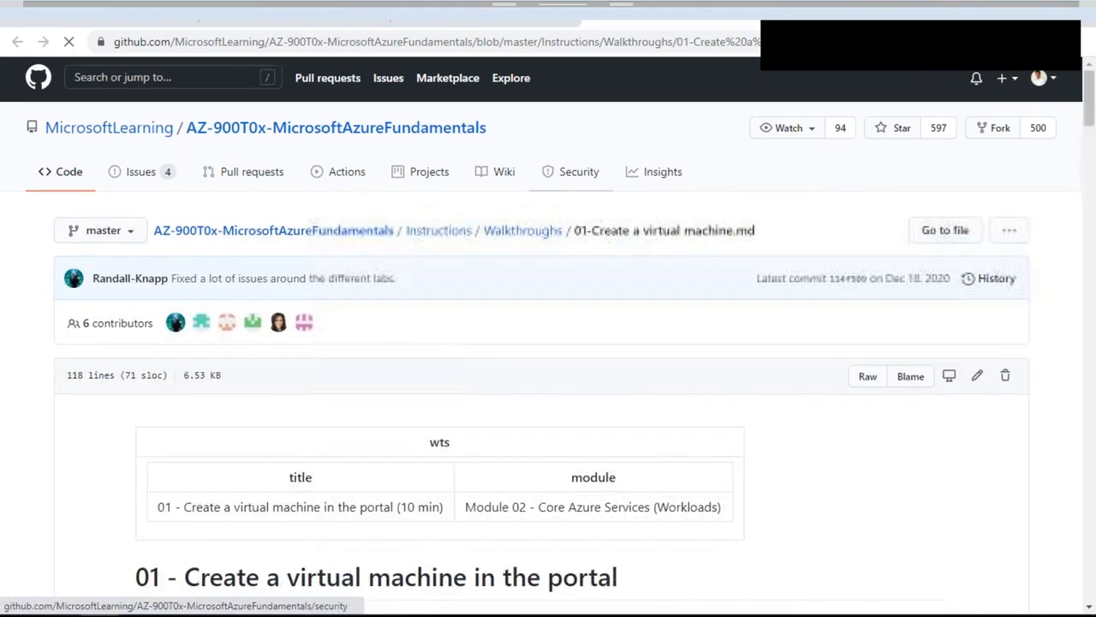
# Read the walkthrough's inbound port steps for HTTP 80 and RDP 3389, then select 'Create' in the Labs 02 heading
pyautogui.scroll(-13, 397, 162)
pyautogui.scroll(2, 396, 162)
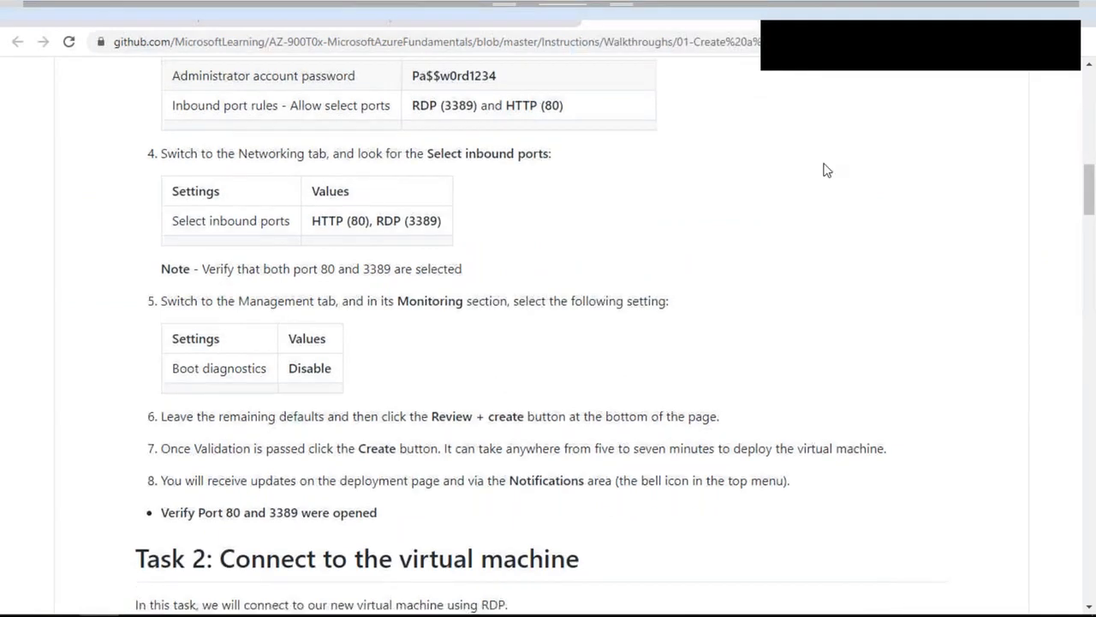
pyautogui.scroll(-1, 826, 170)
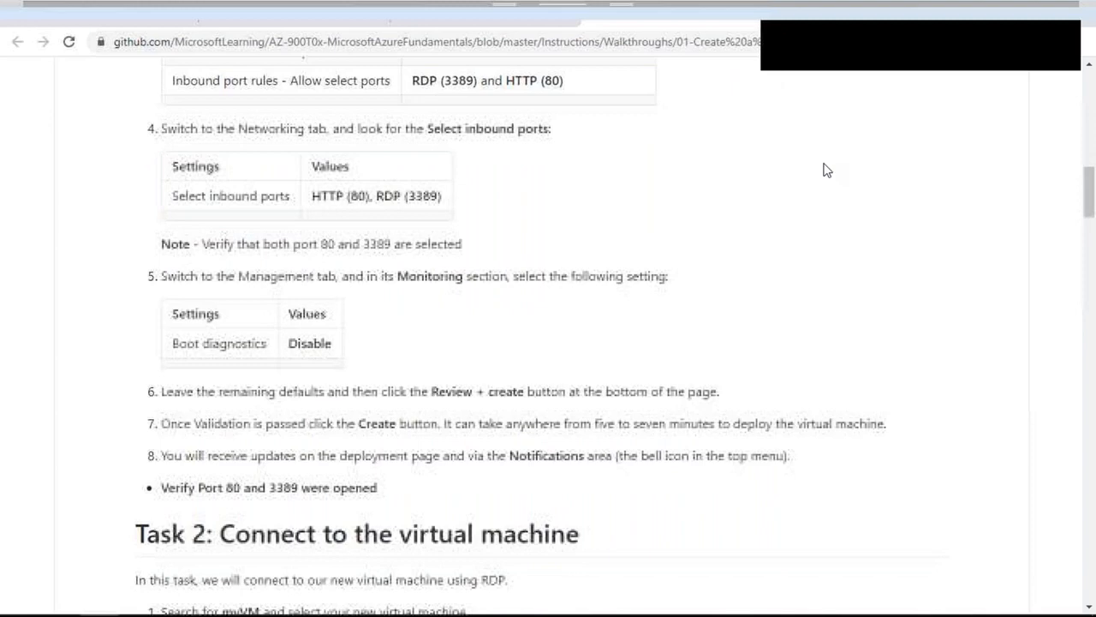
pyautogui.scroll(-5, 824, 166)
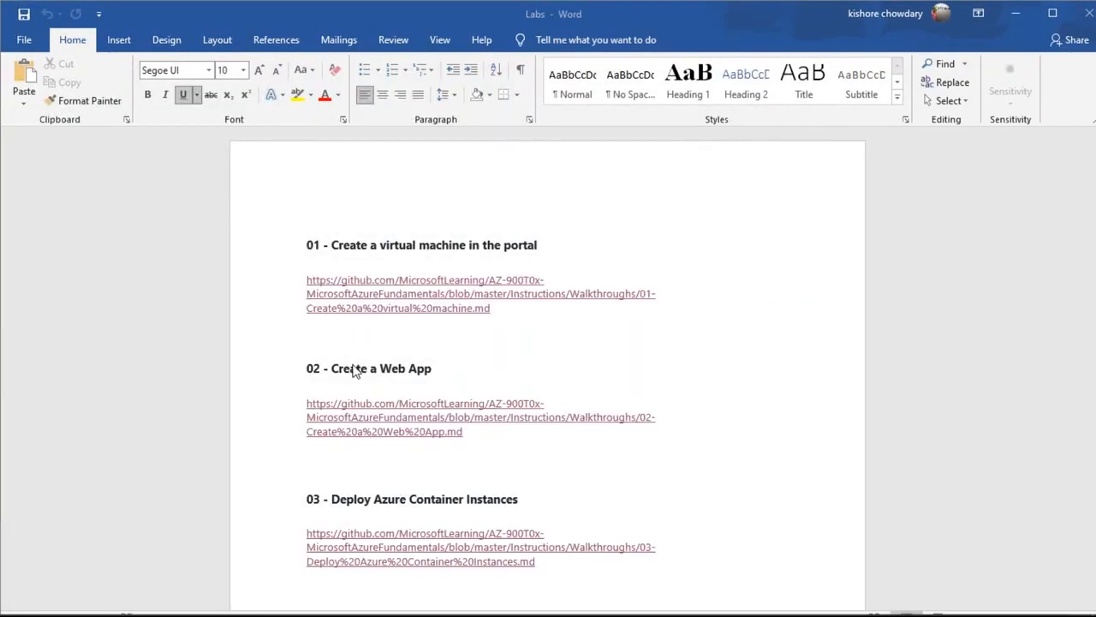
pyautogui.doubleClick(355, 369)
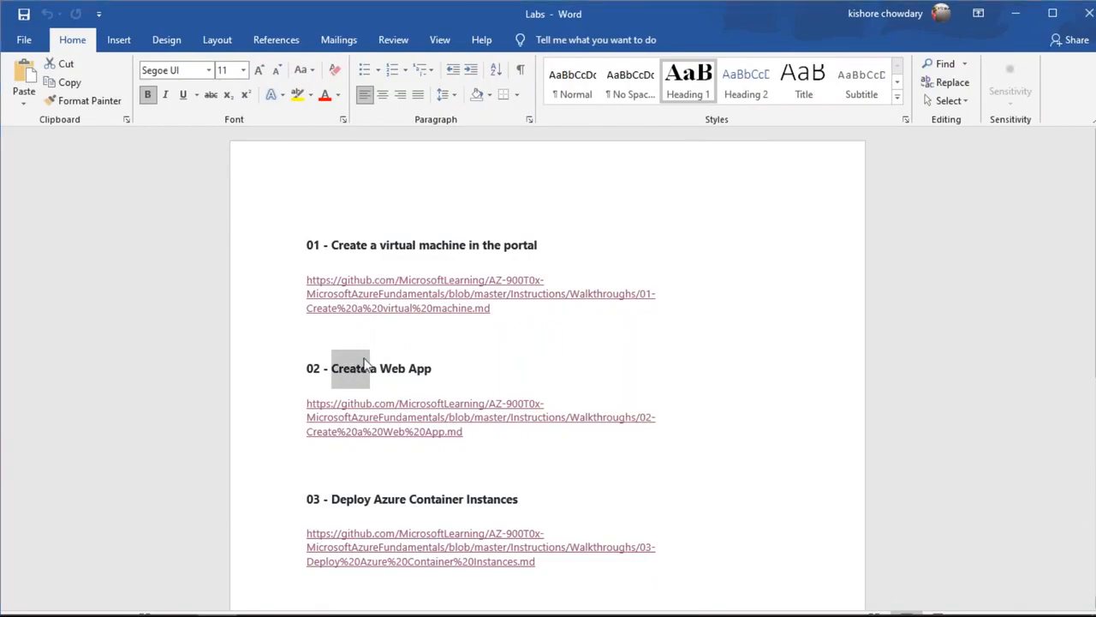